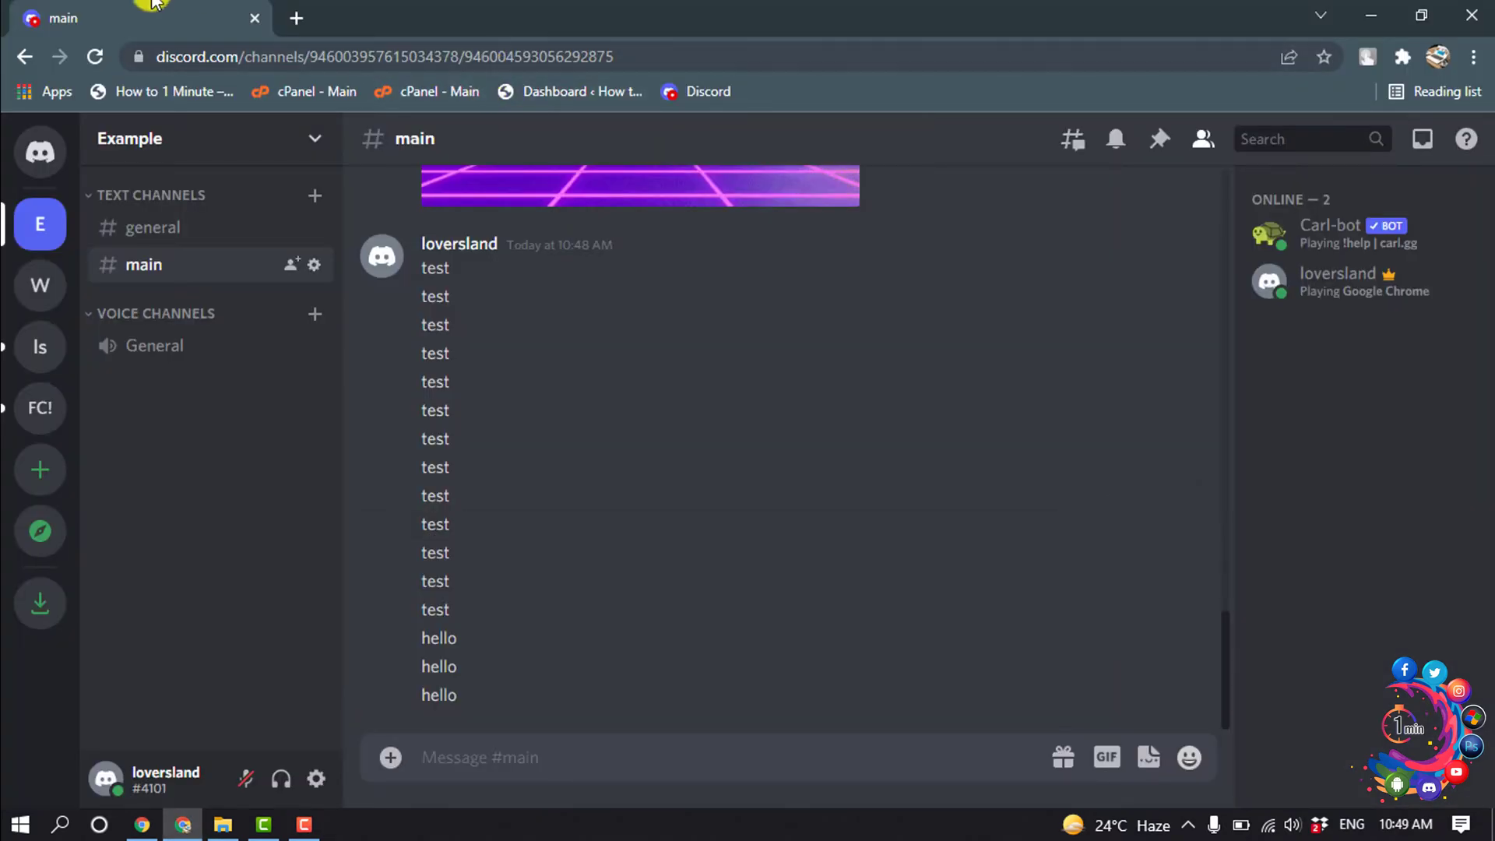
# Step: Open the Chrome Web Store in a new tab and search it for "tampermonkey"
pyautogui.click(288, 17)
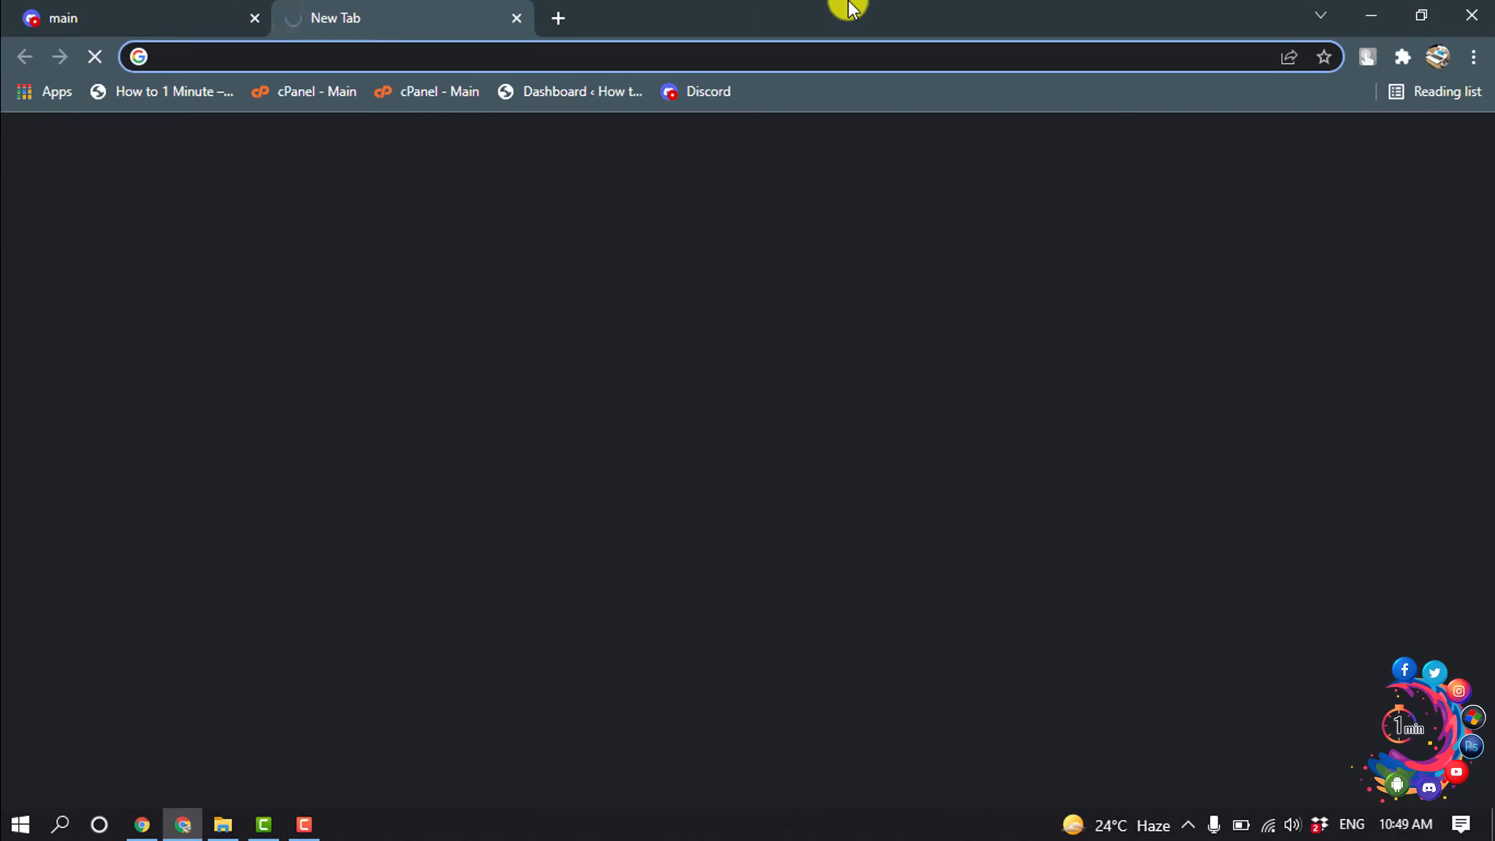
pyautogui.write('ch')
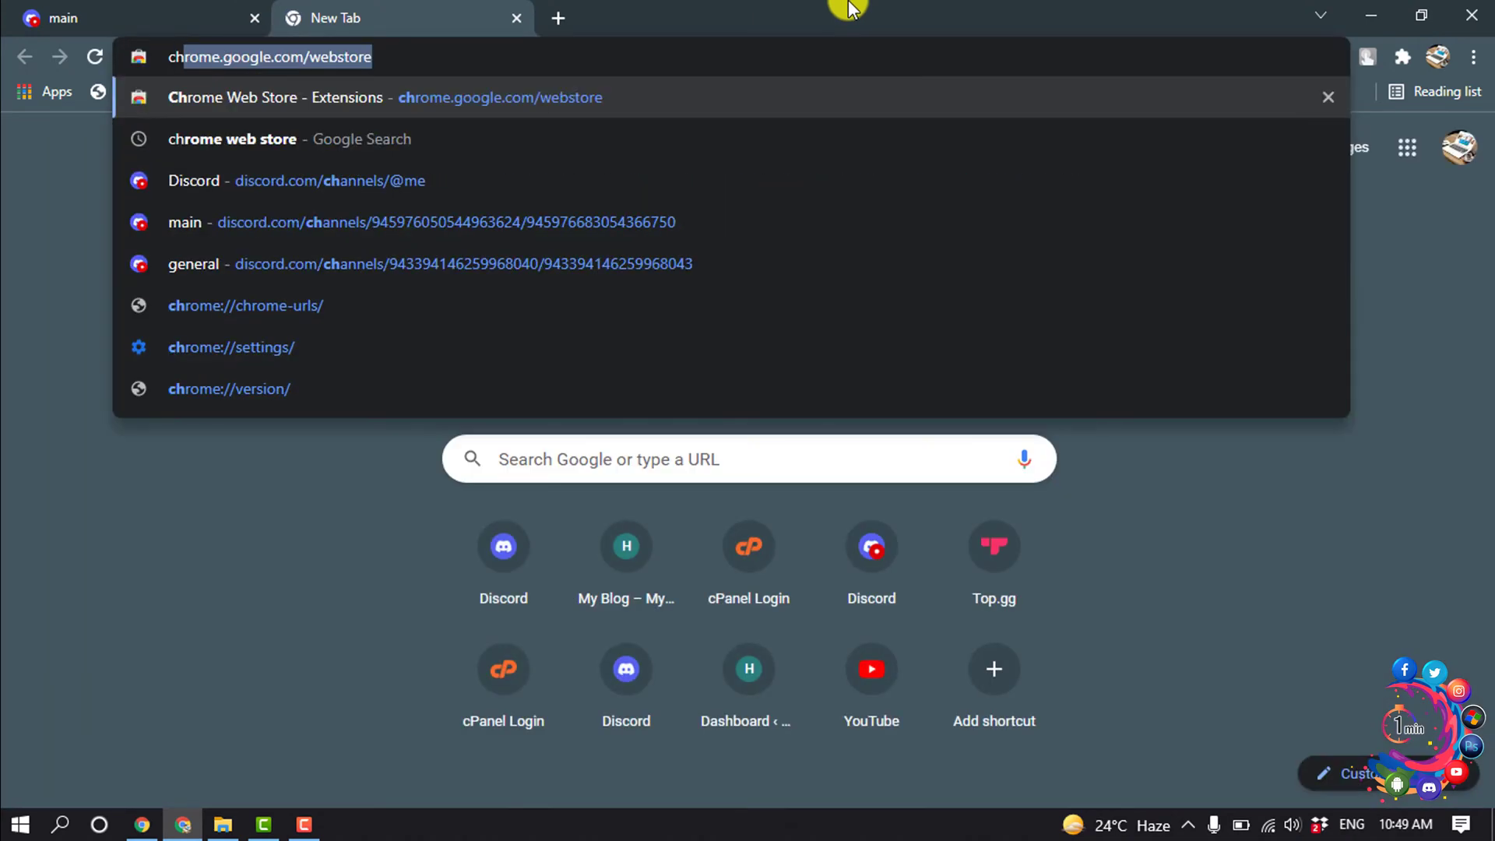
pyautogui.press('Return')
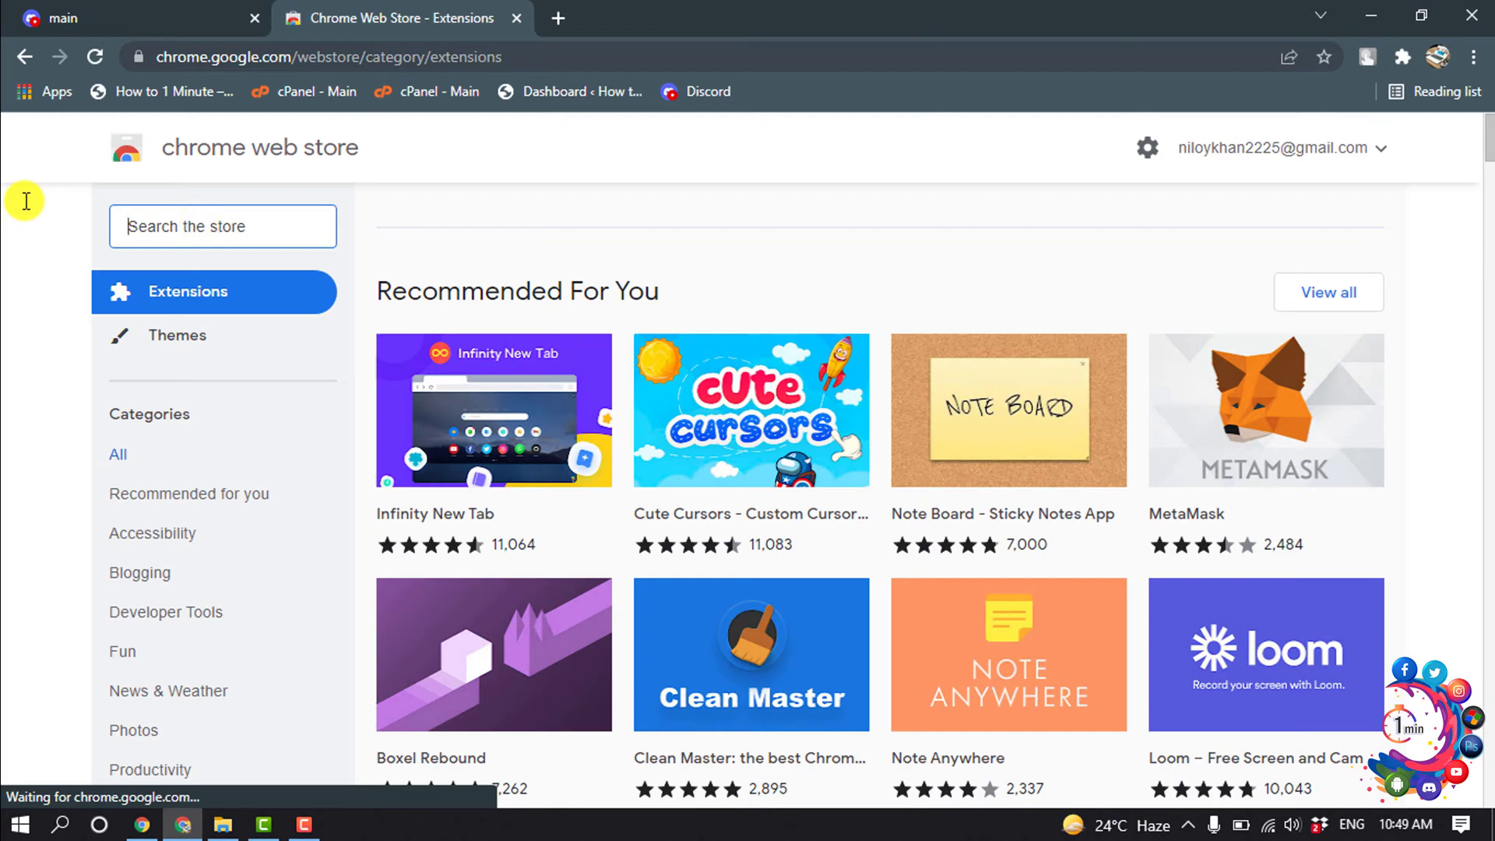
pyautogui.write('tampermon')
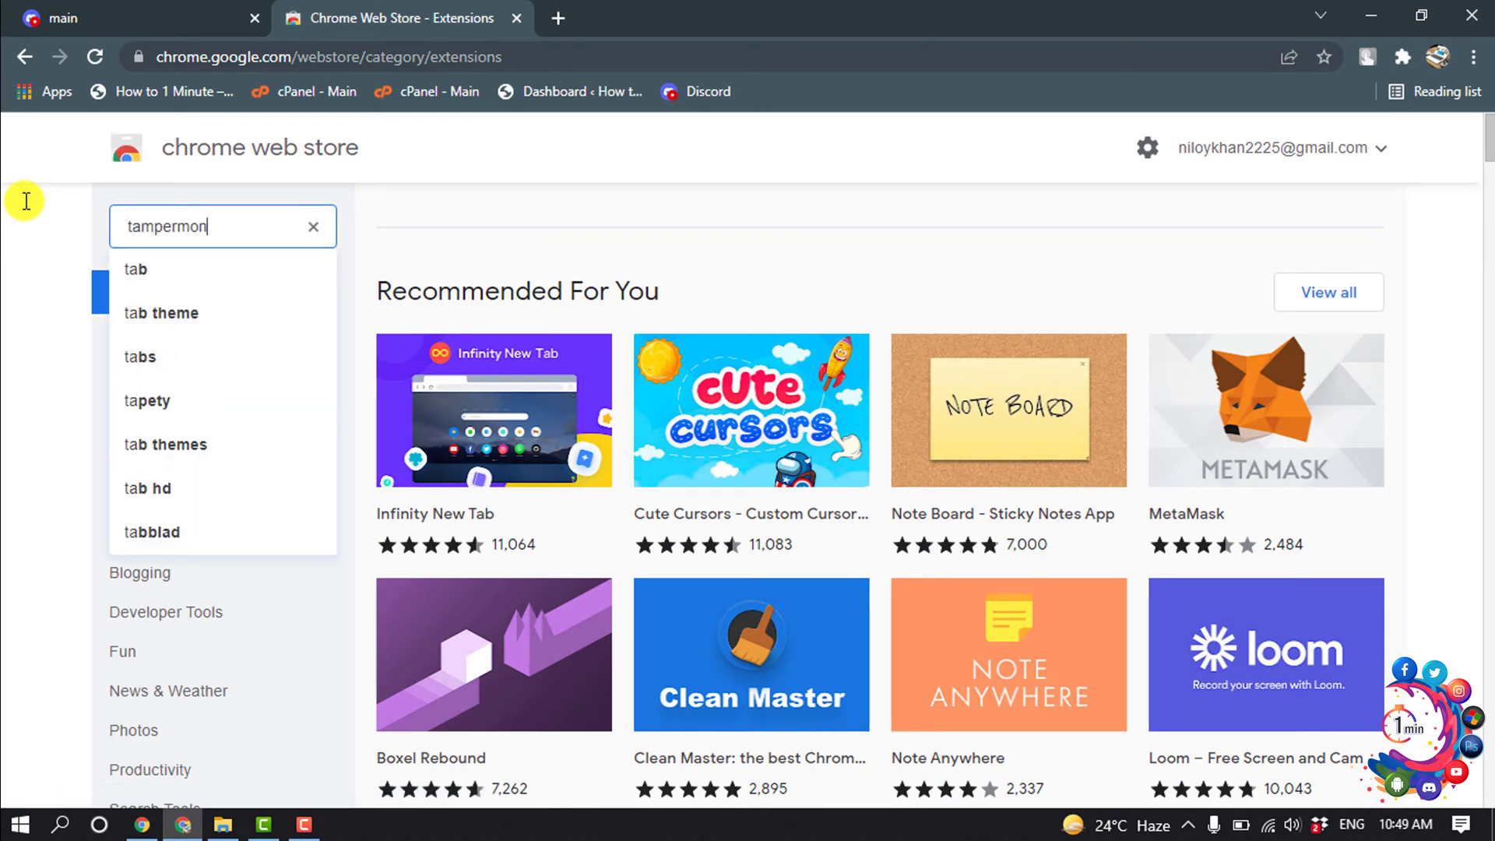
pyautogui.write('key')
pyautogui.press('Return')
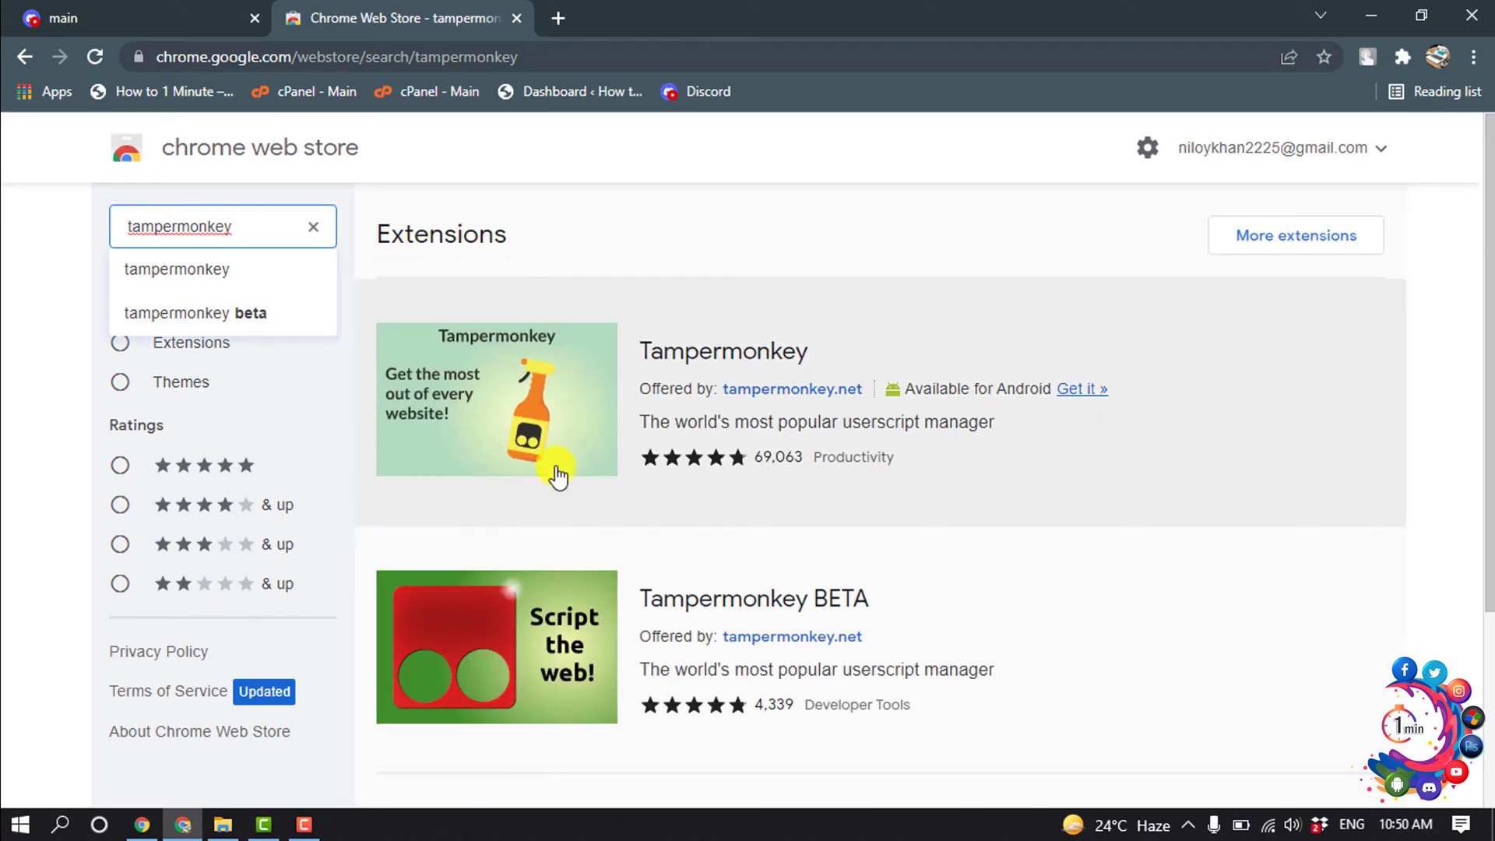
# Step: Add the Tampermonkey extension by tampermonkey.net to Chrome from its store page
pyautogui.click(575, 378)
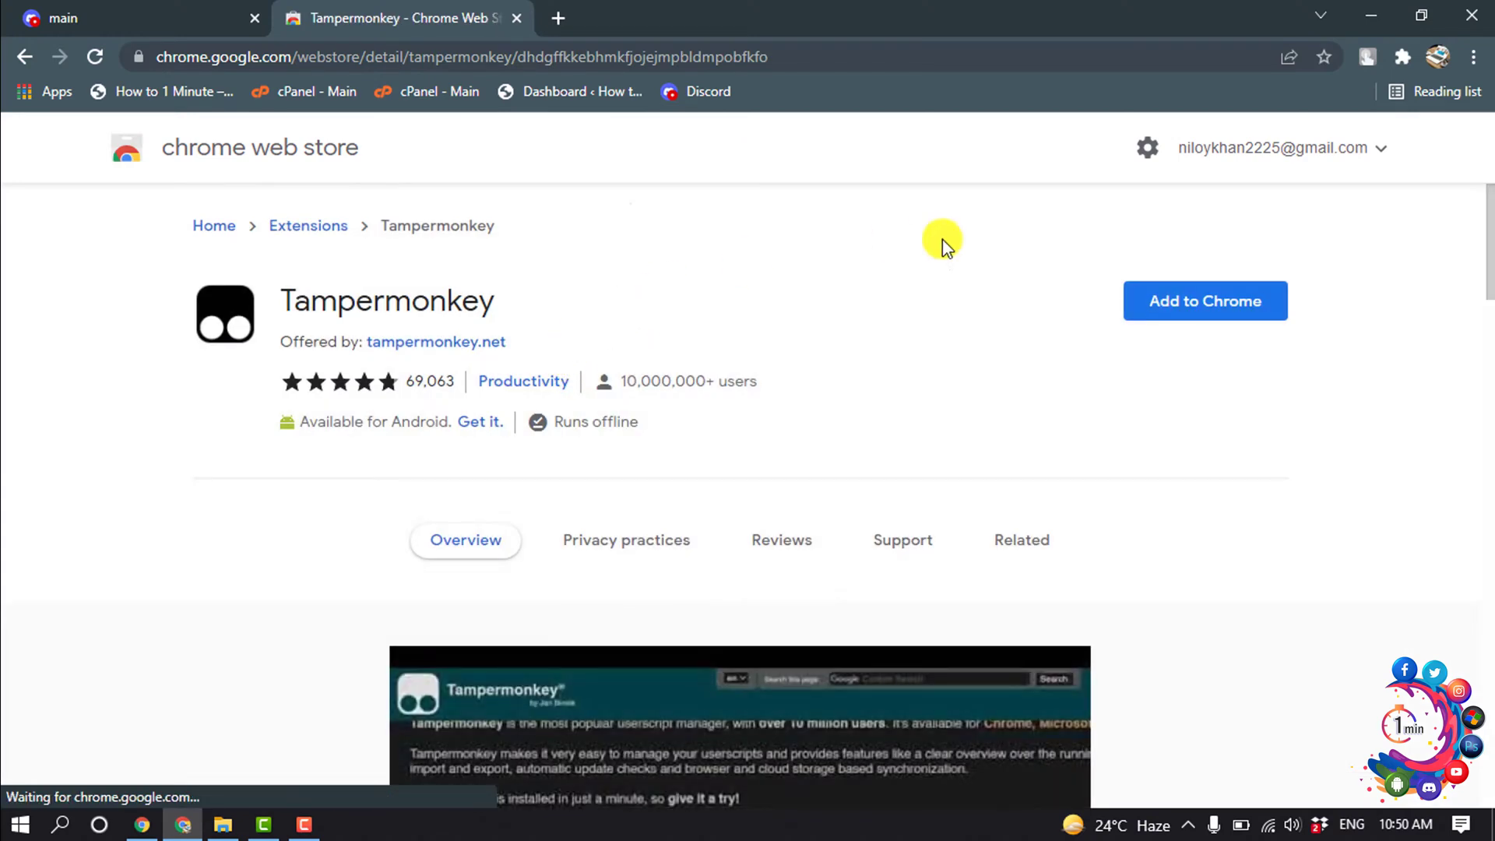
pyautogui.click(1156, 300)
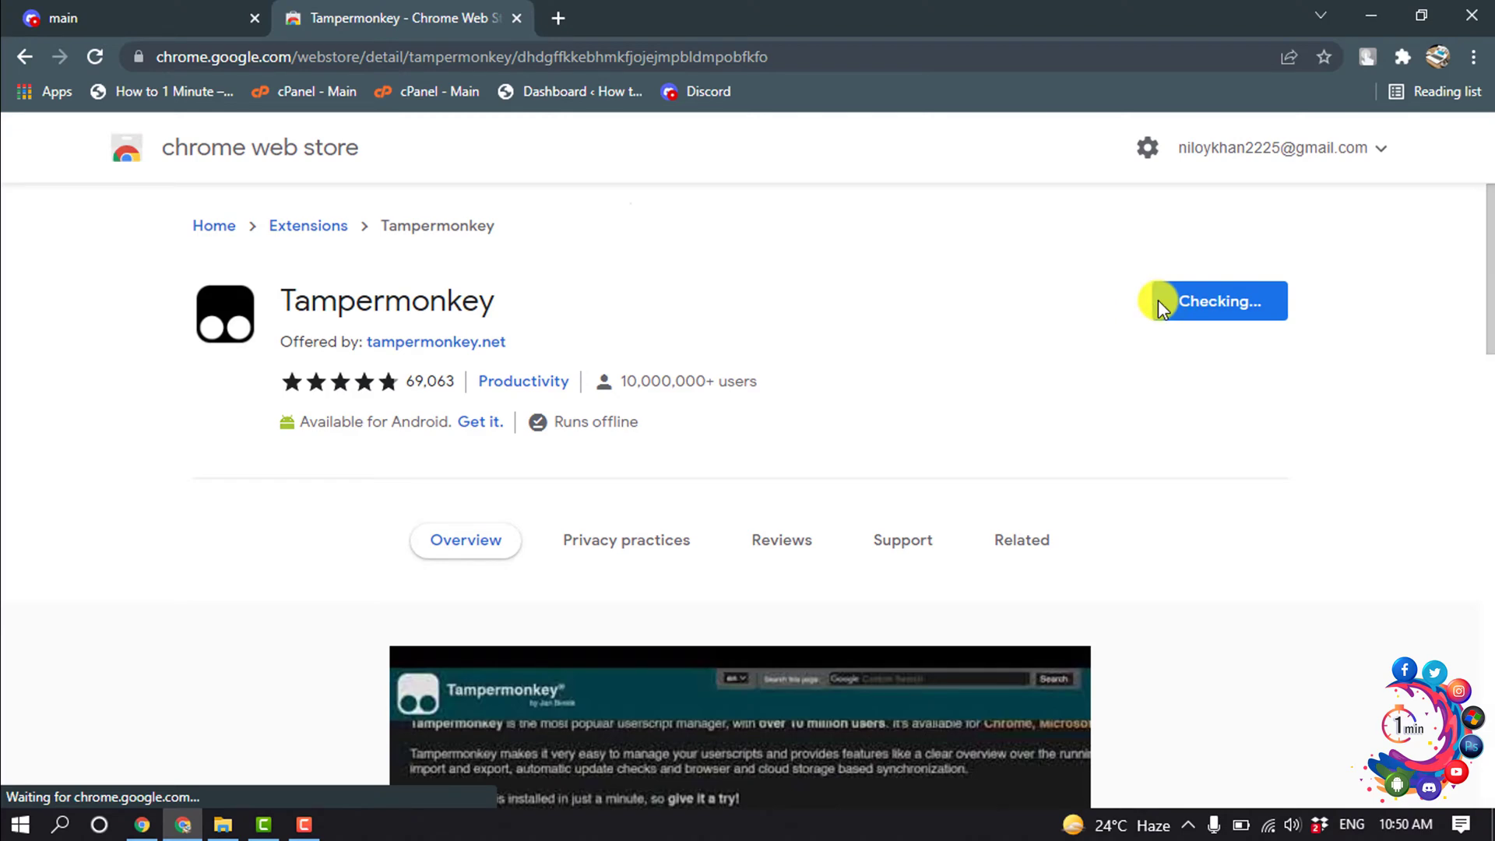
pyautogui.click(773, 299)
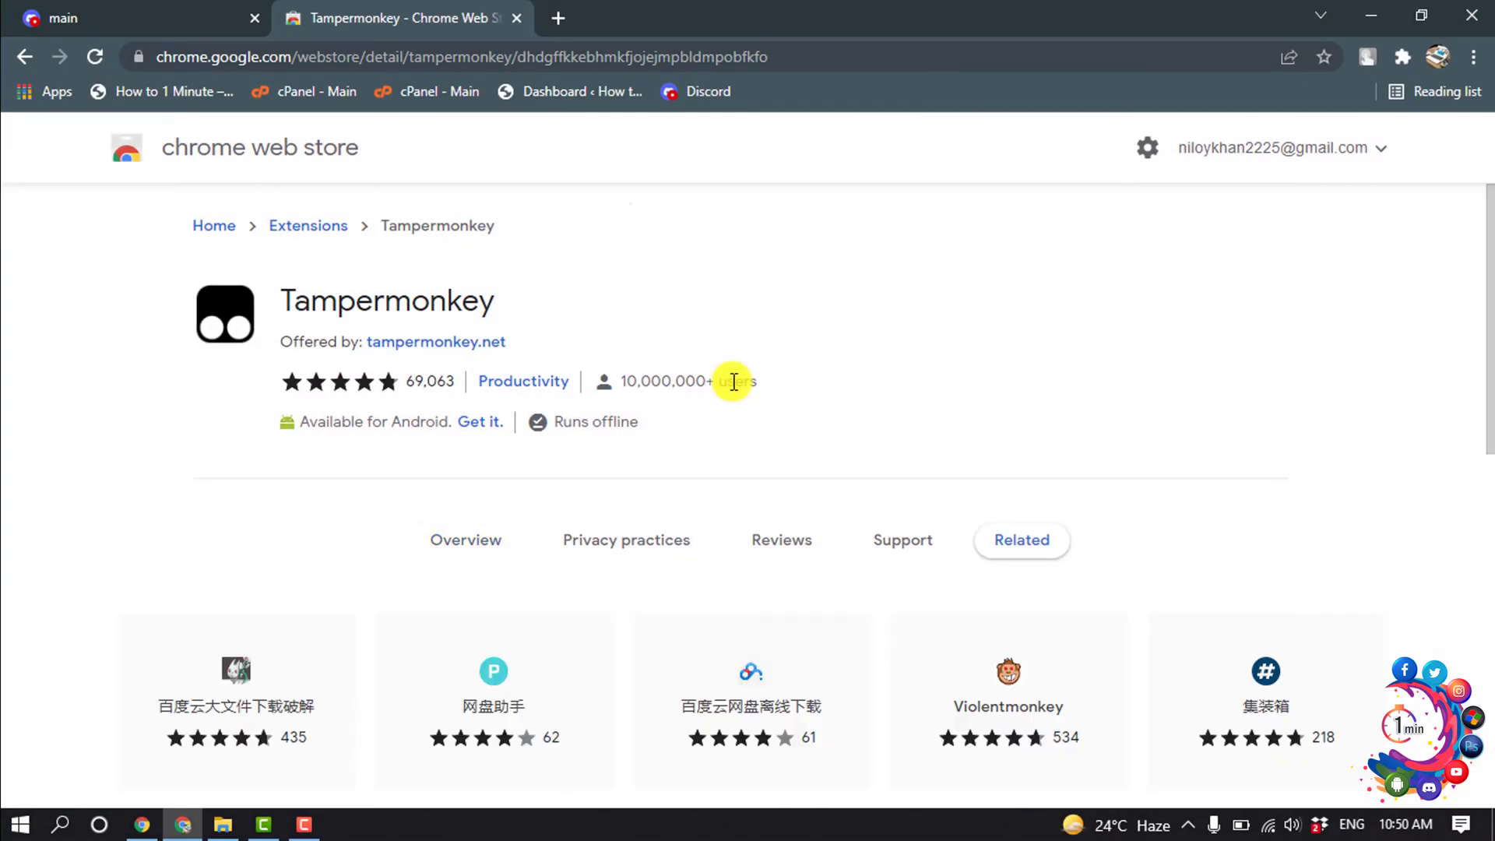
pyautogui.click(794, 360)
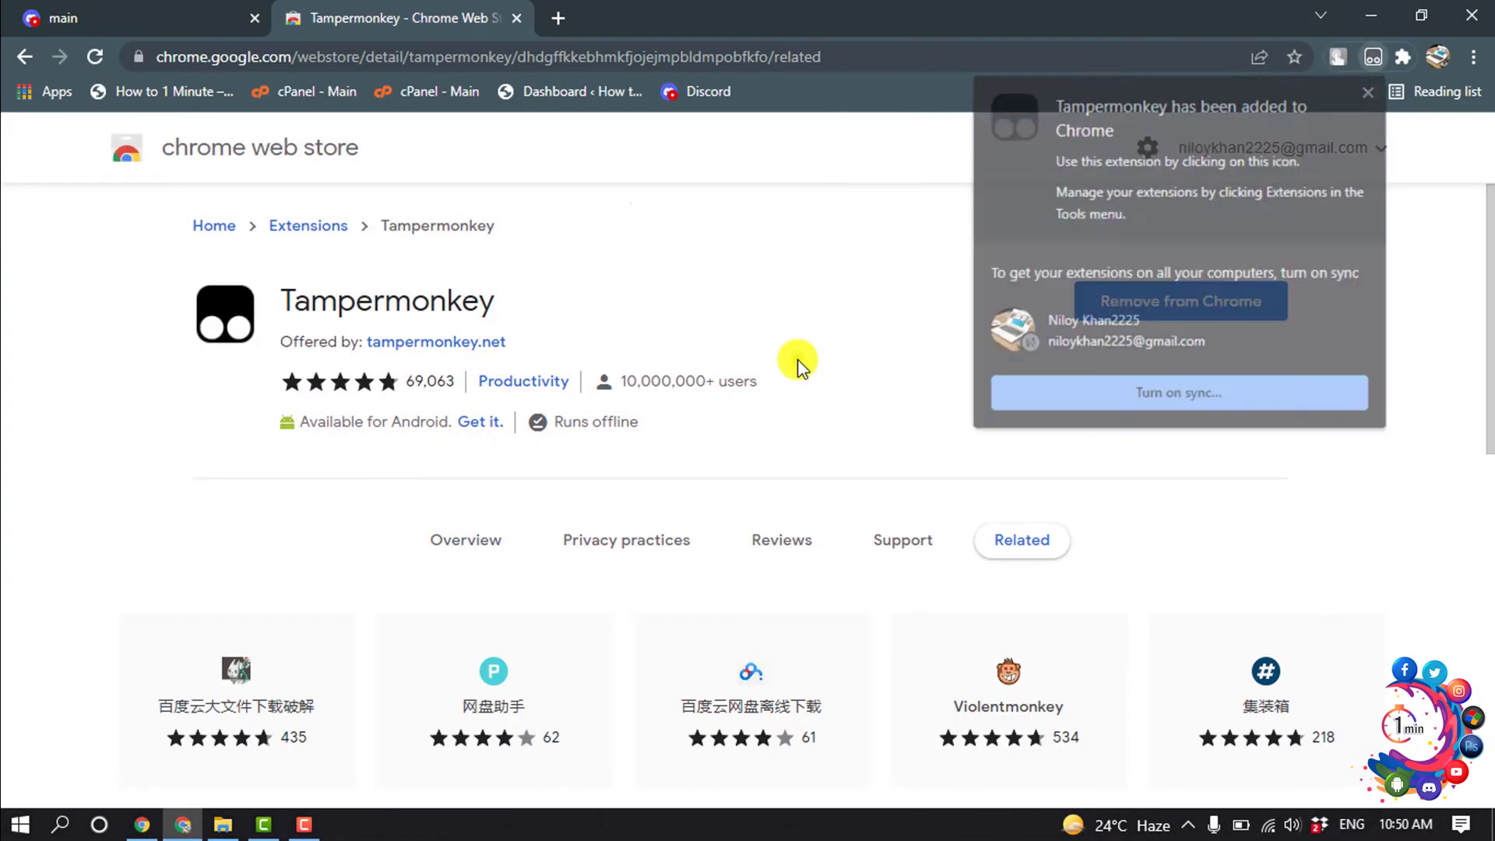
# Step: Pin the Tampermonkey extension and close its welcome page and store page, returning to Discord
pyautogui.click(1402, 57)
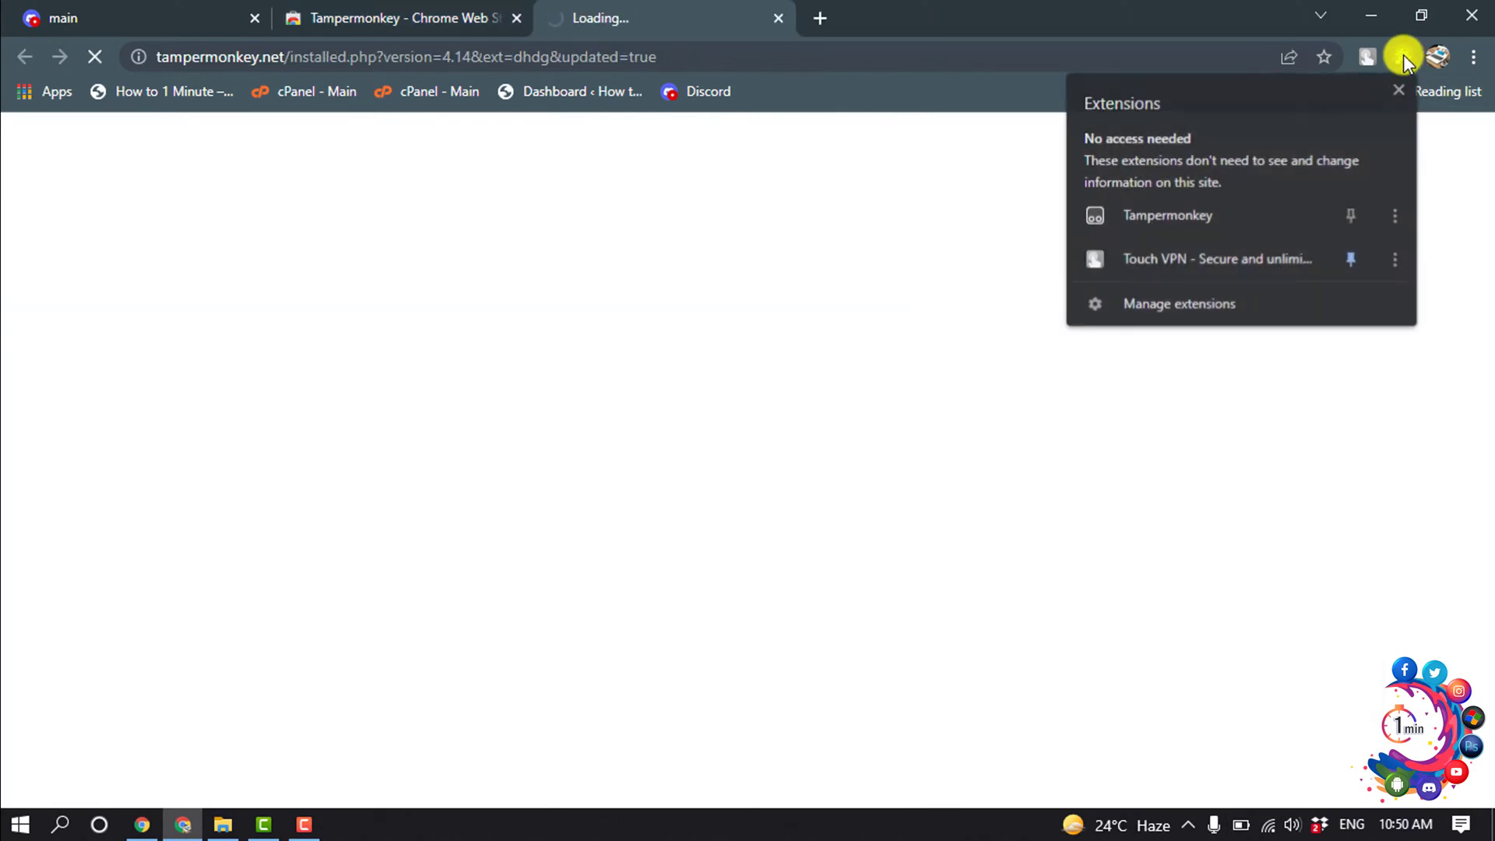
pyautogui.click(1352, 213)
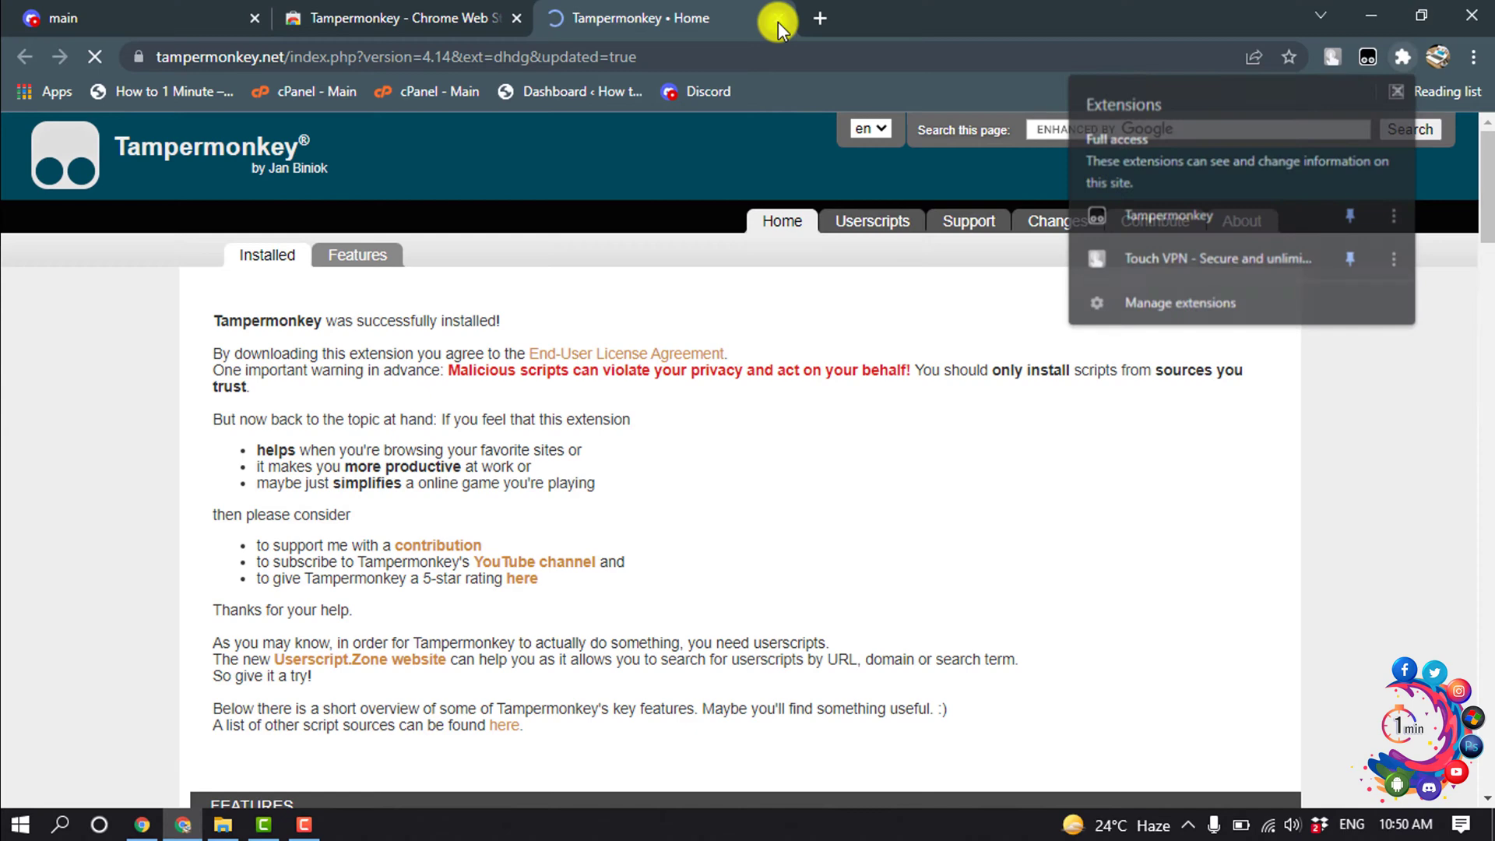
pyautogui.click(777, 18)
pyautogui.click(516, 18)
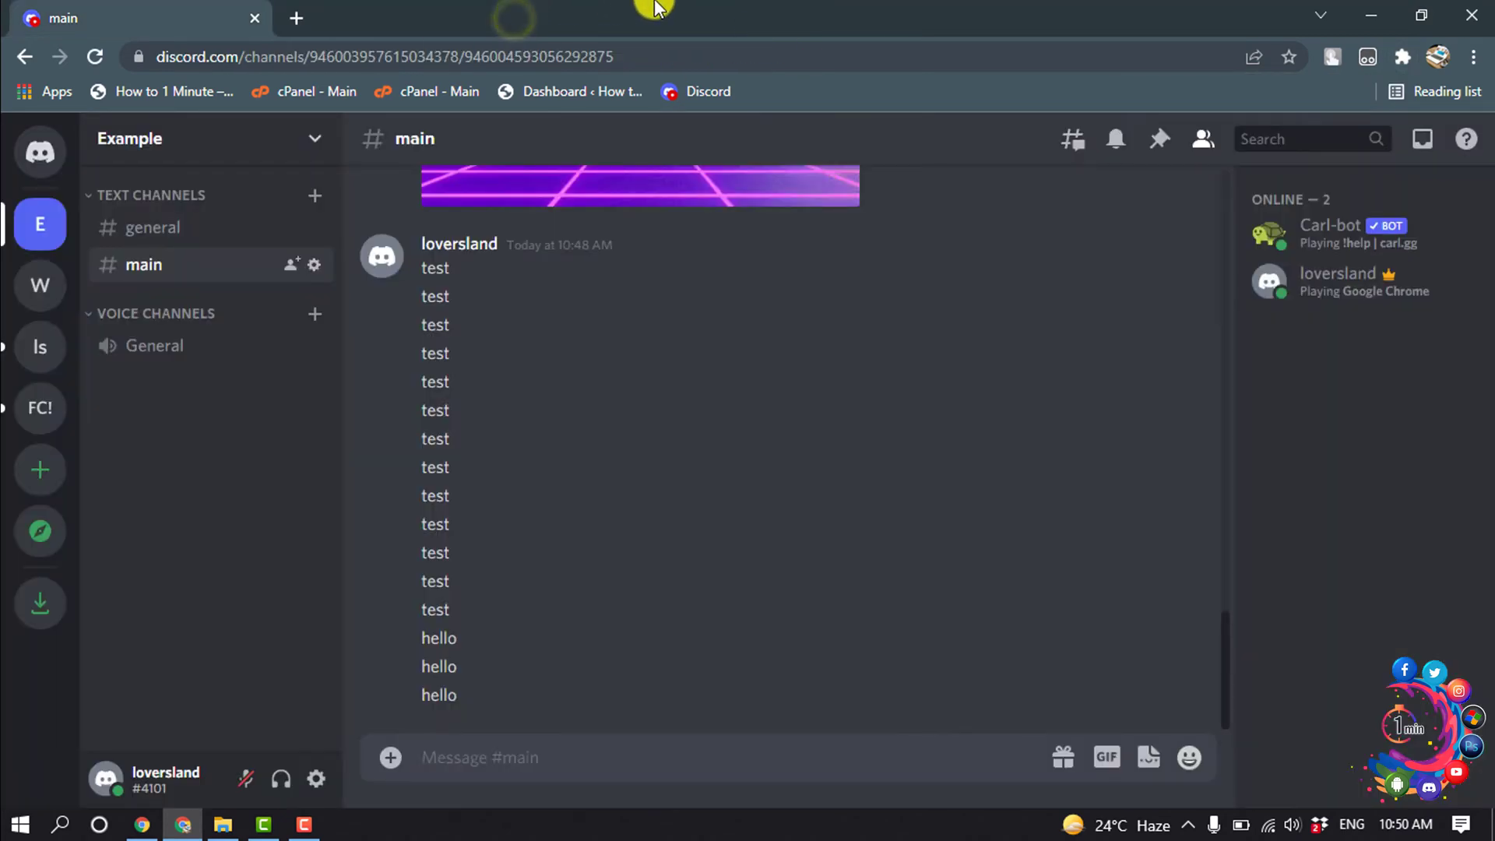
# Step: Open Tampermonkey's options and look through its settings
pyautogui.rightClick(1367, 58)
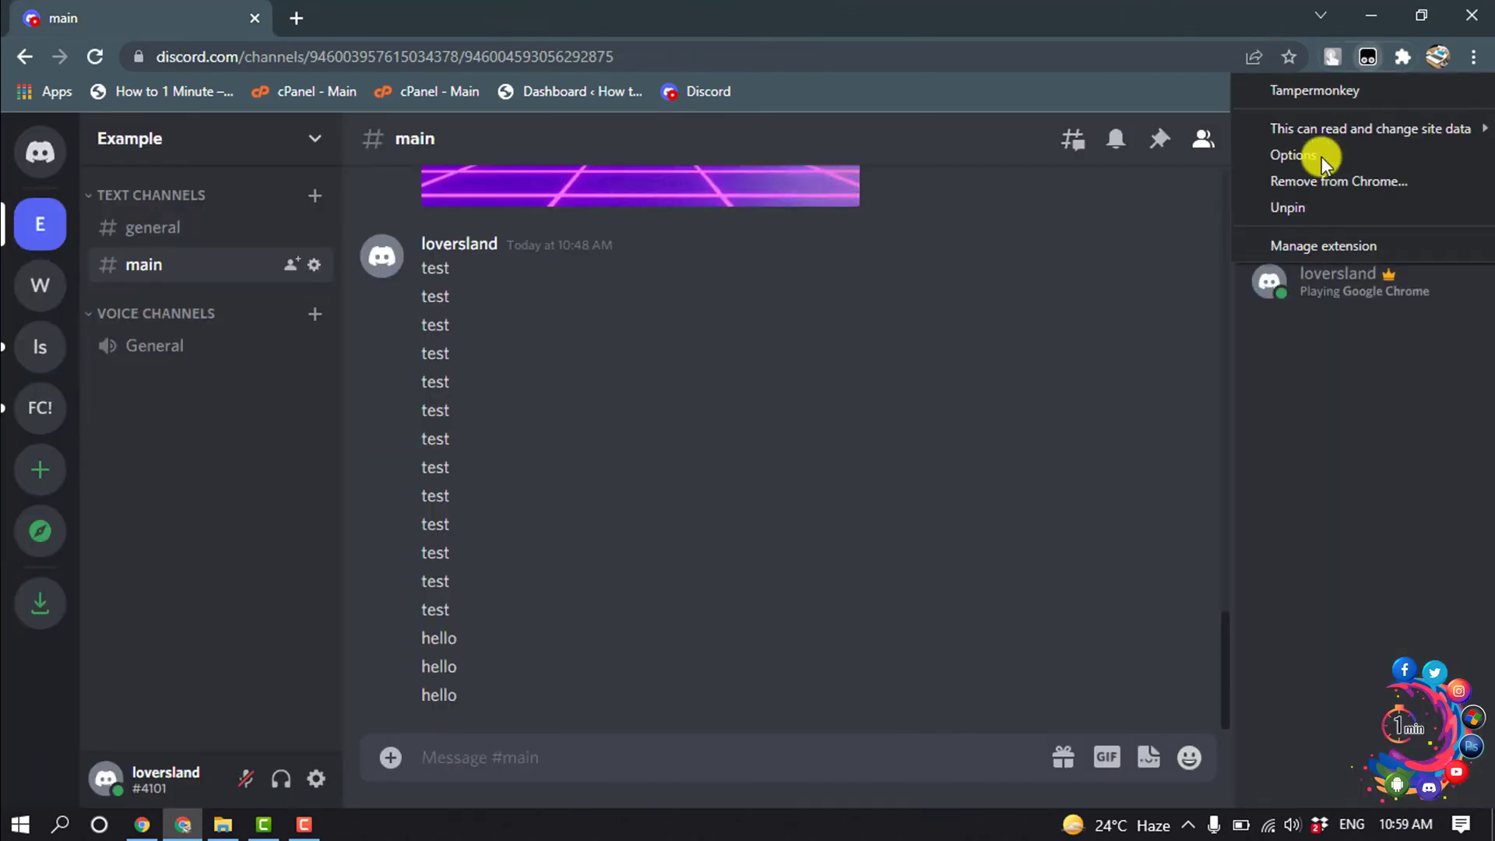
pyautogui.click(1296, 160)
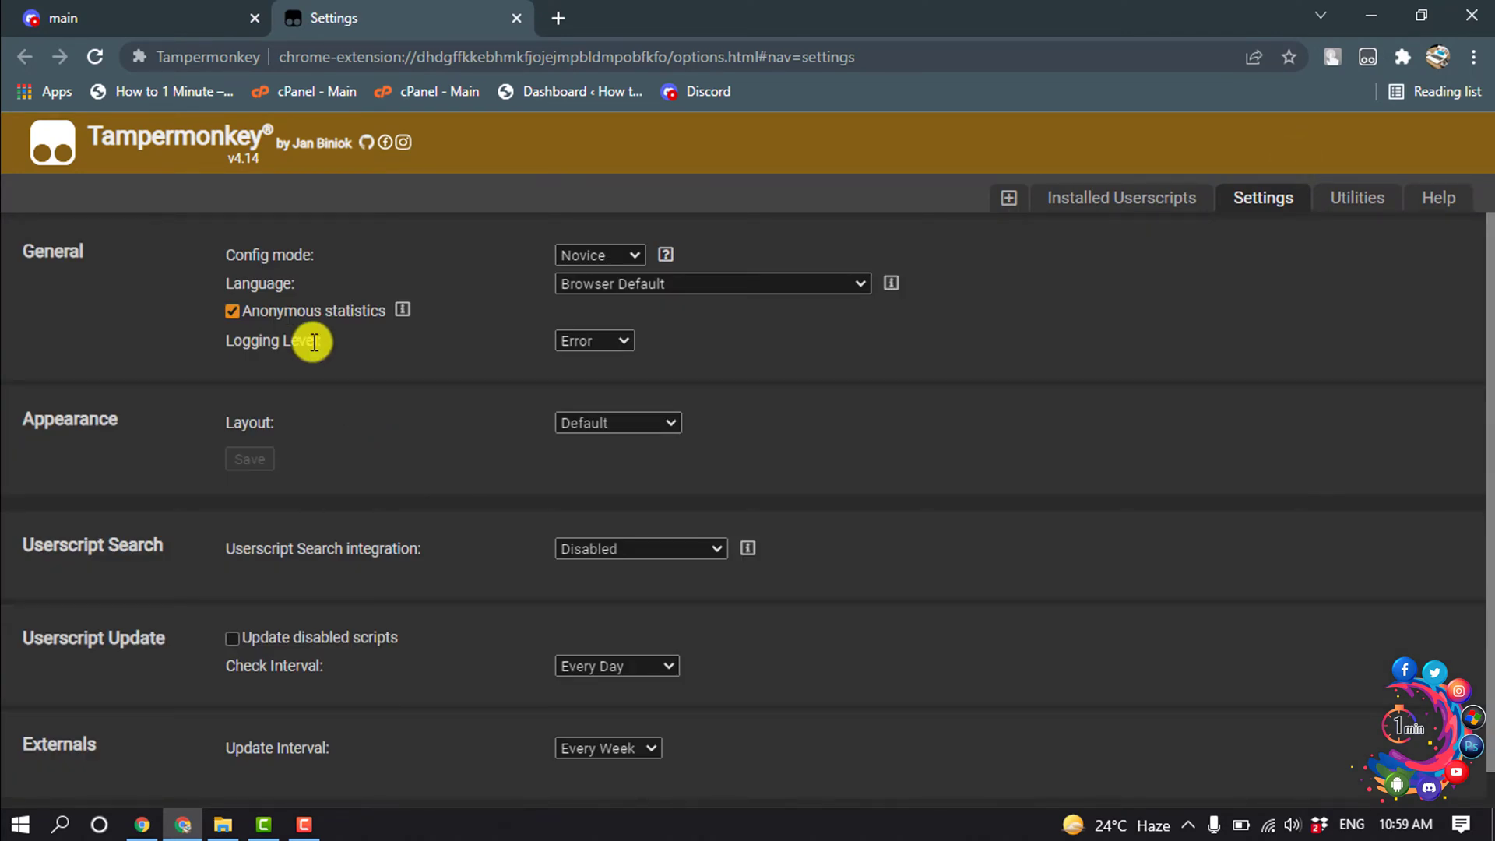
pyautogui.scroll(-1, 312, 341)
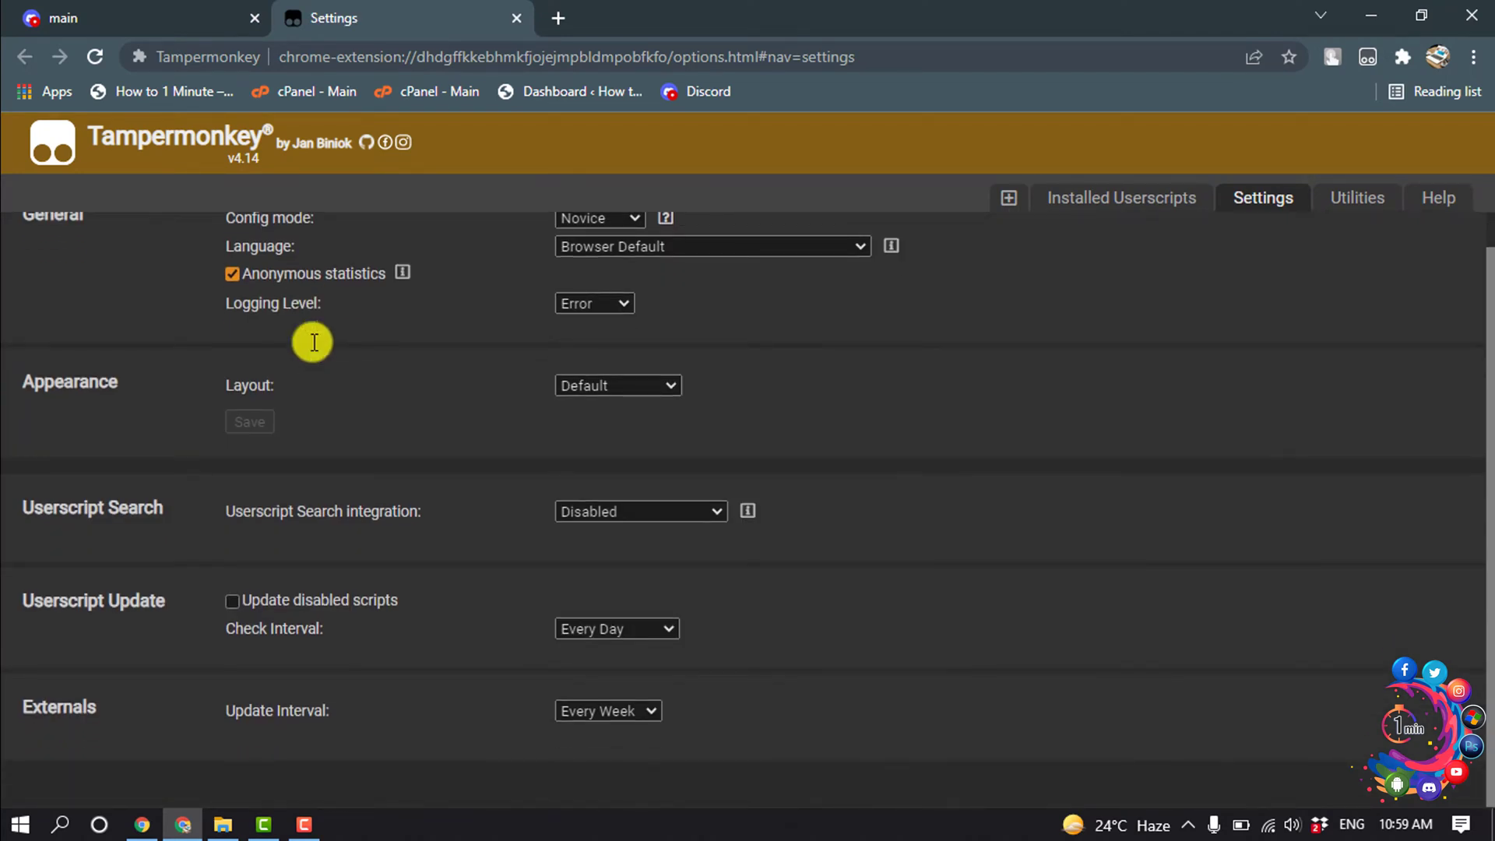
pyautogui.scroll(1, 311, 341)
# Step: Open the copied link fumacrom.com/3T0ro in a new tab and pass the AdFly redirect, blocking the first notification request and allowing the second
pyautogui.click(556, 14)
pyautogui.rightClick(569, 60)
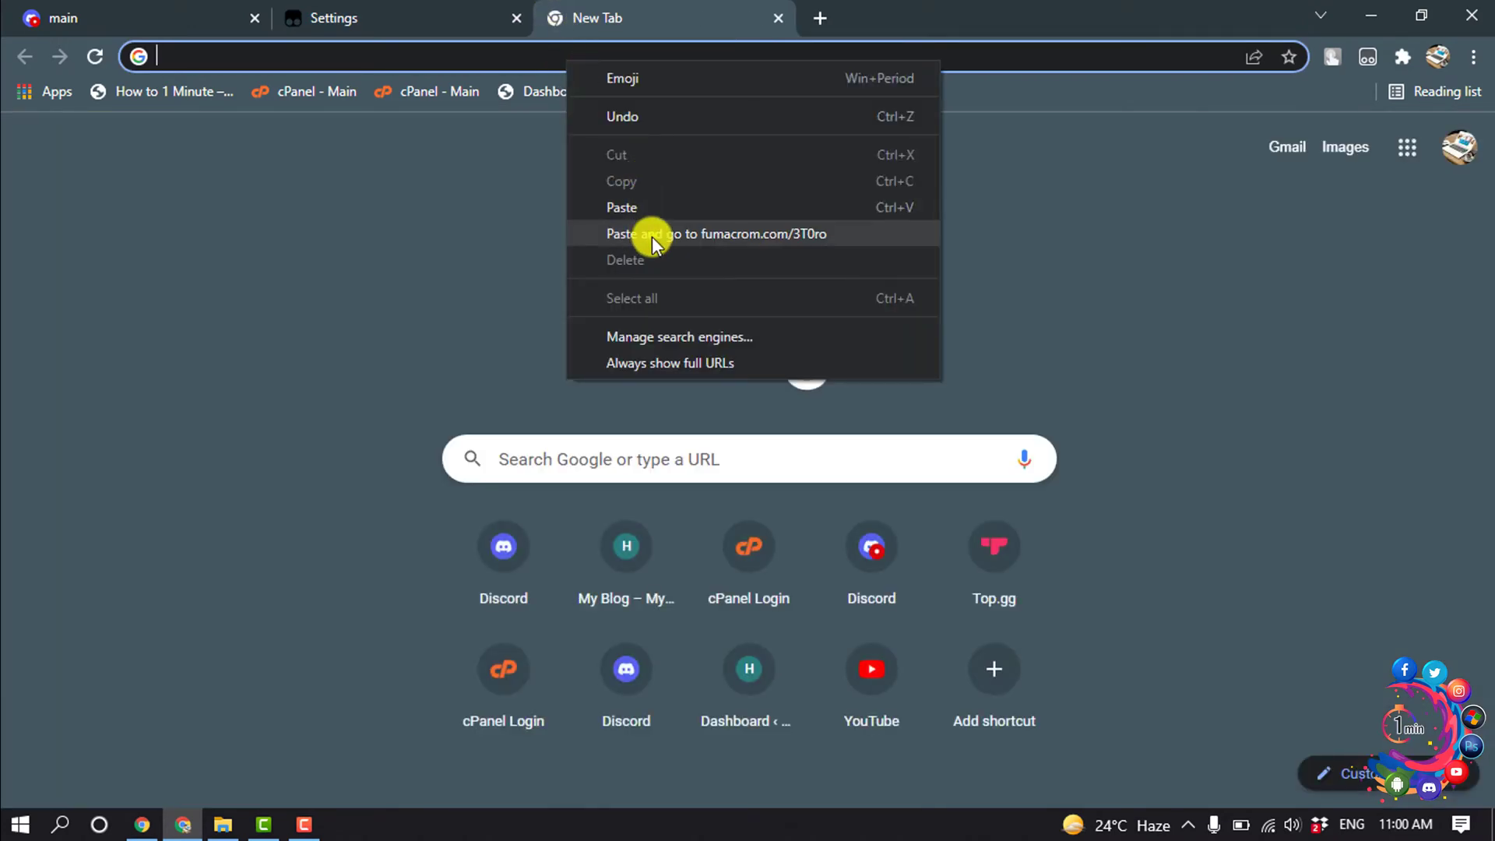
pyautogui.click(652, 235)
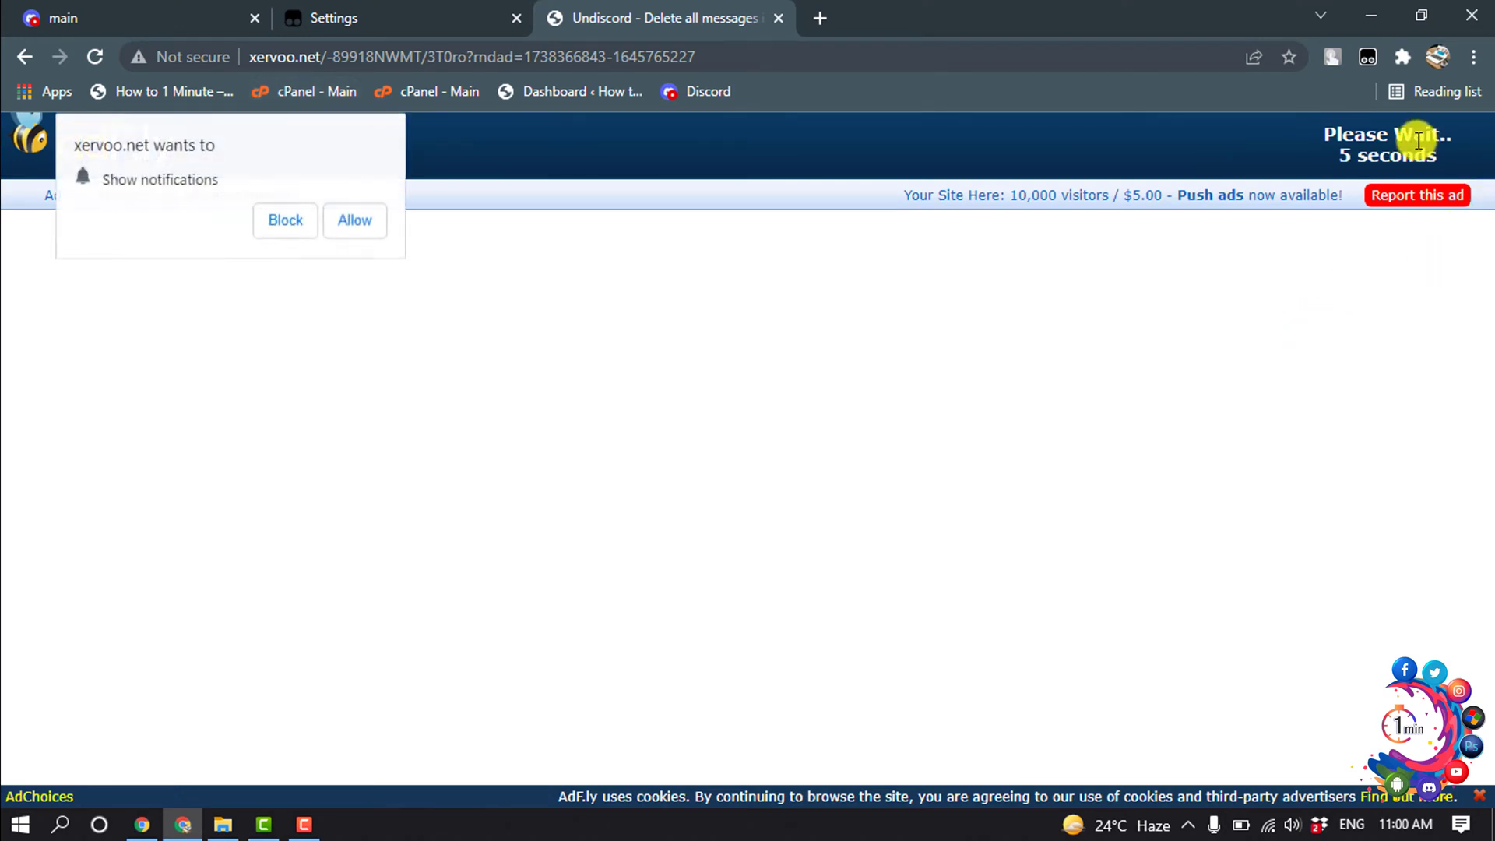
pyautogui.click(281, 223)
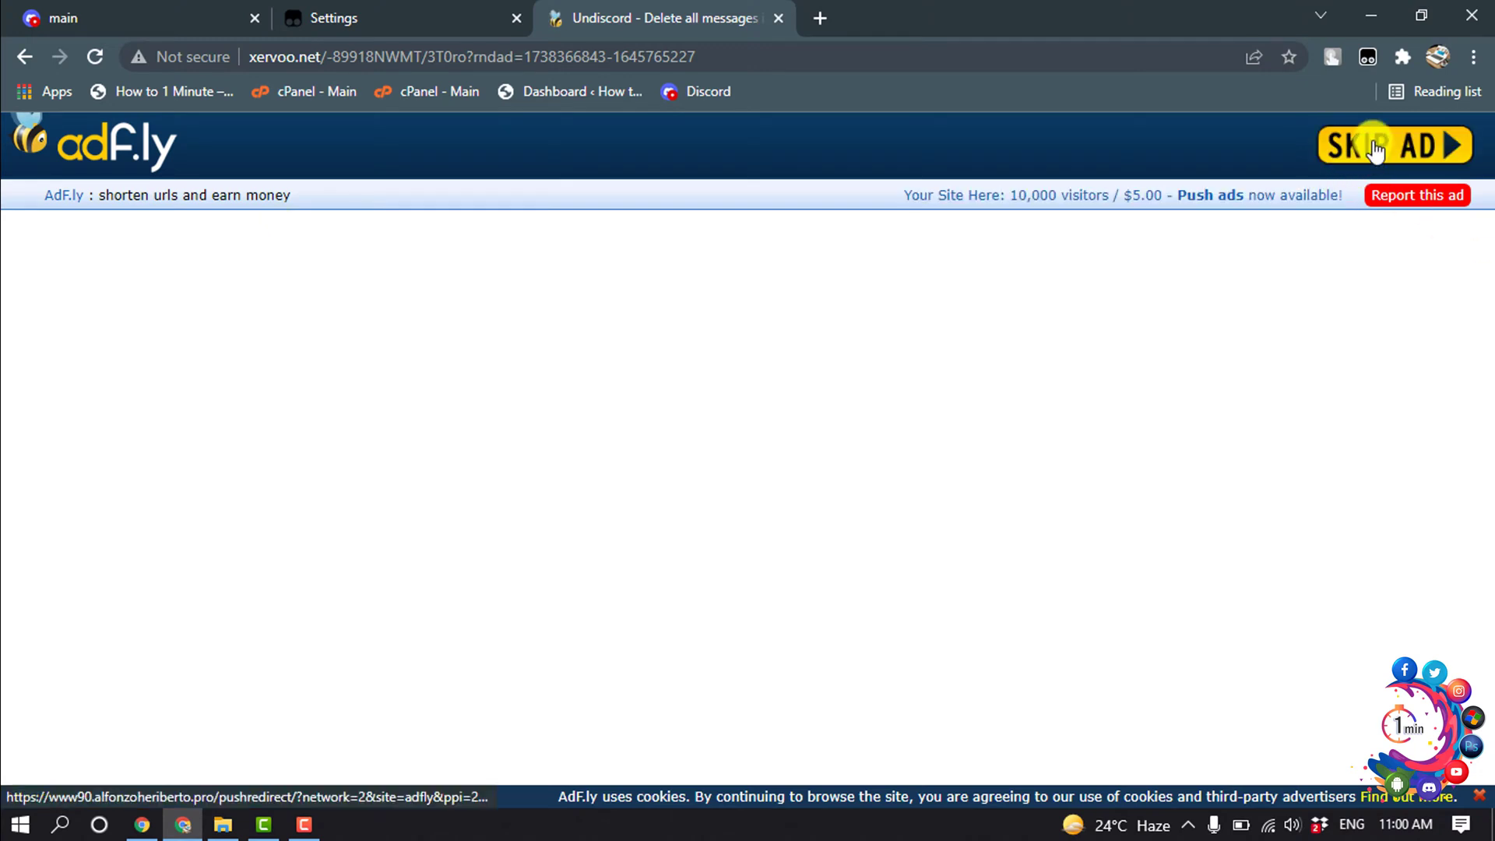
pyautogui.click(1375, 148)
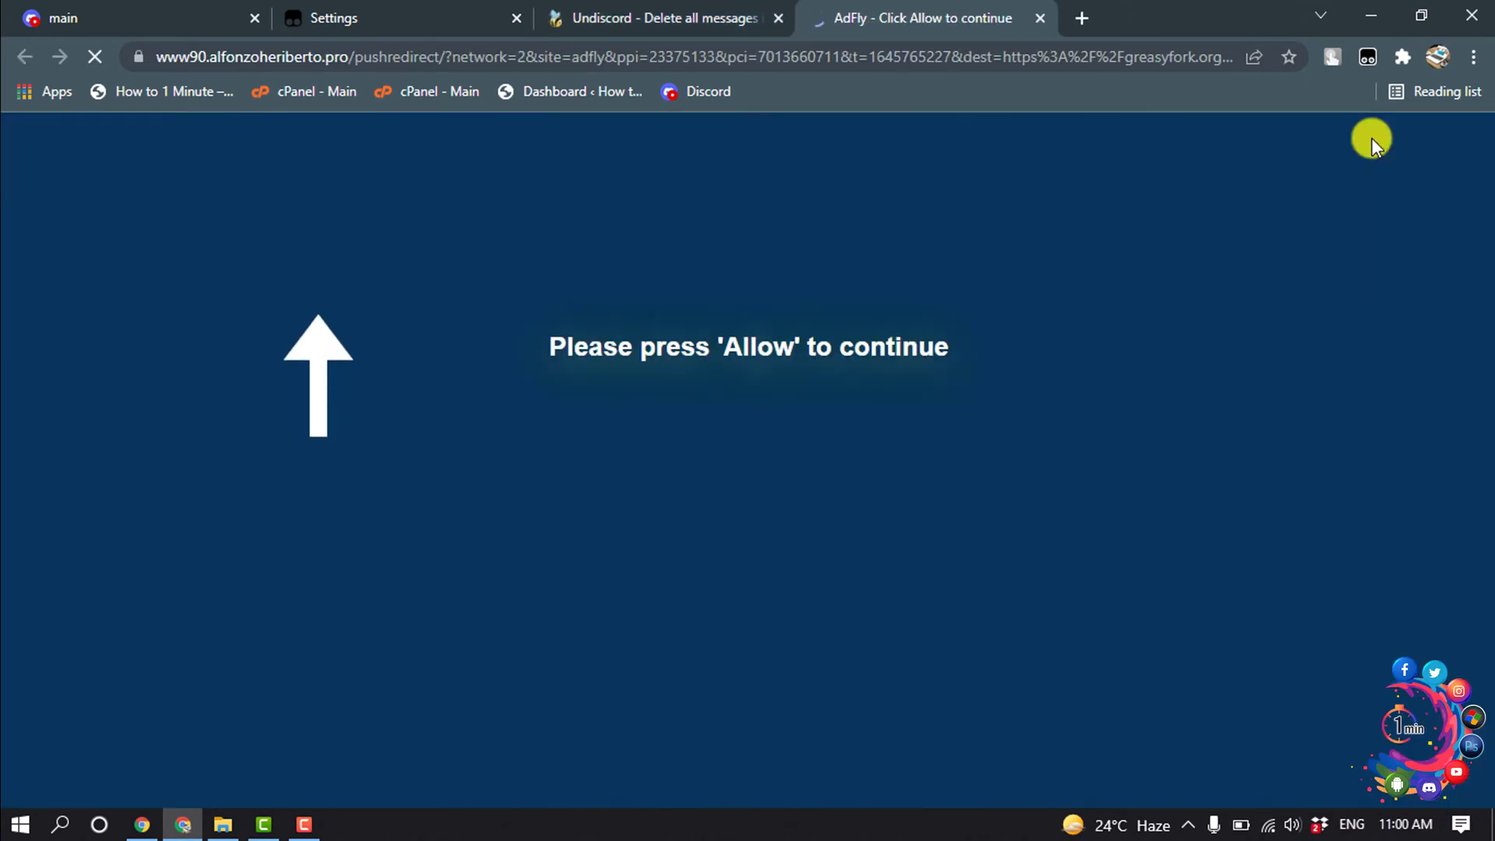
pyautogui.click(1244, 58)
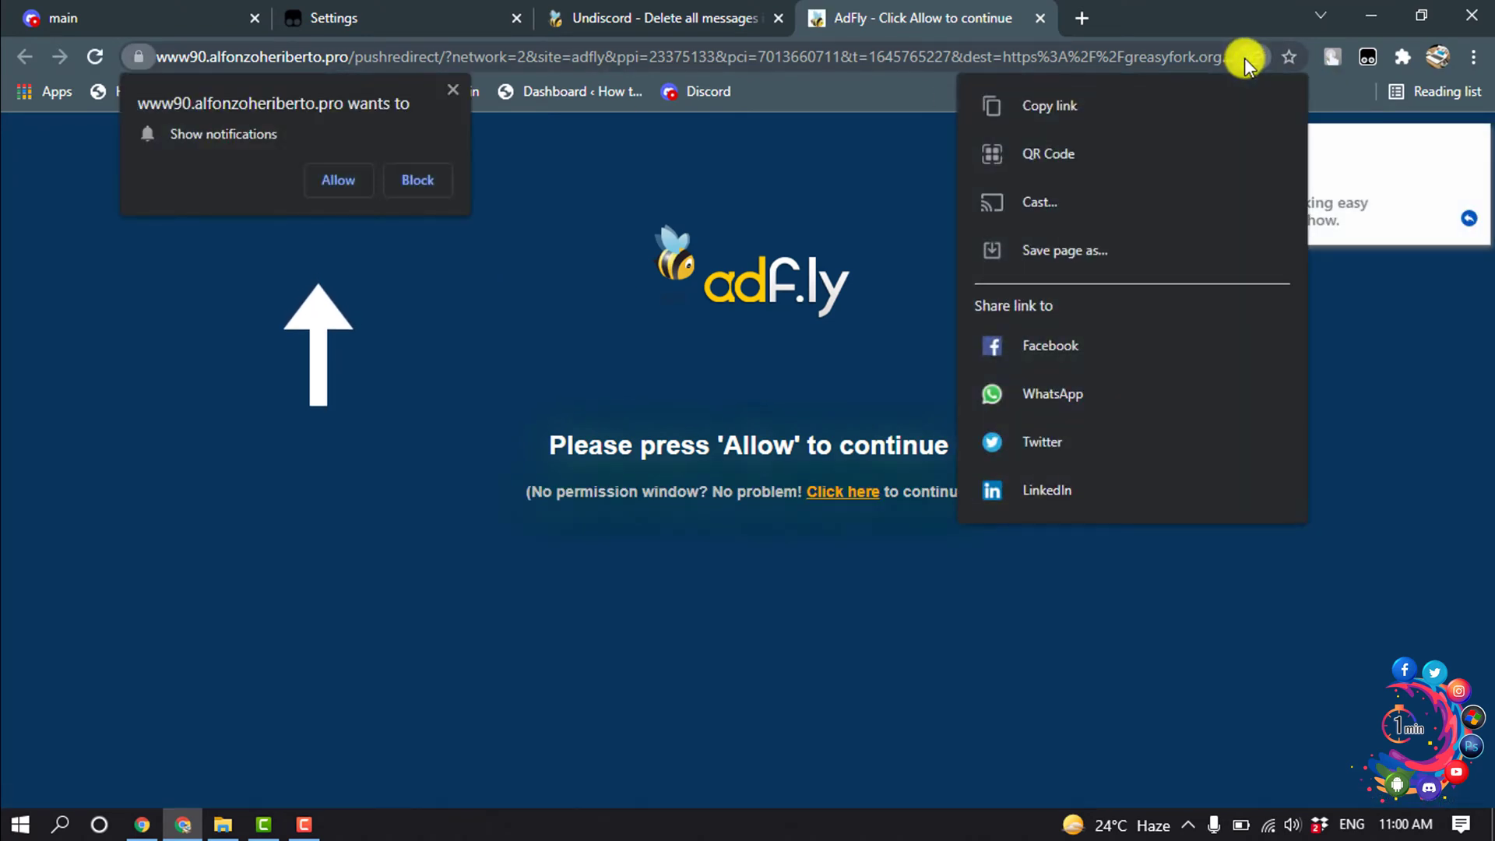
pyautogui.click(343, 182)
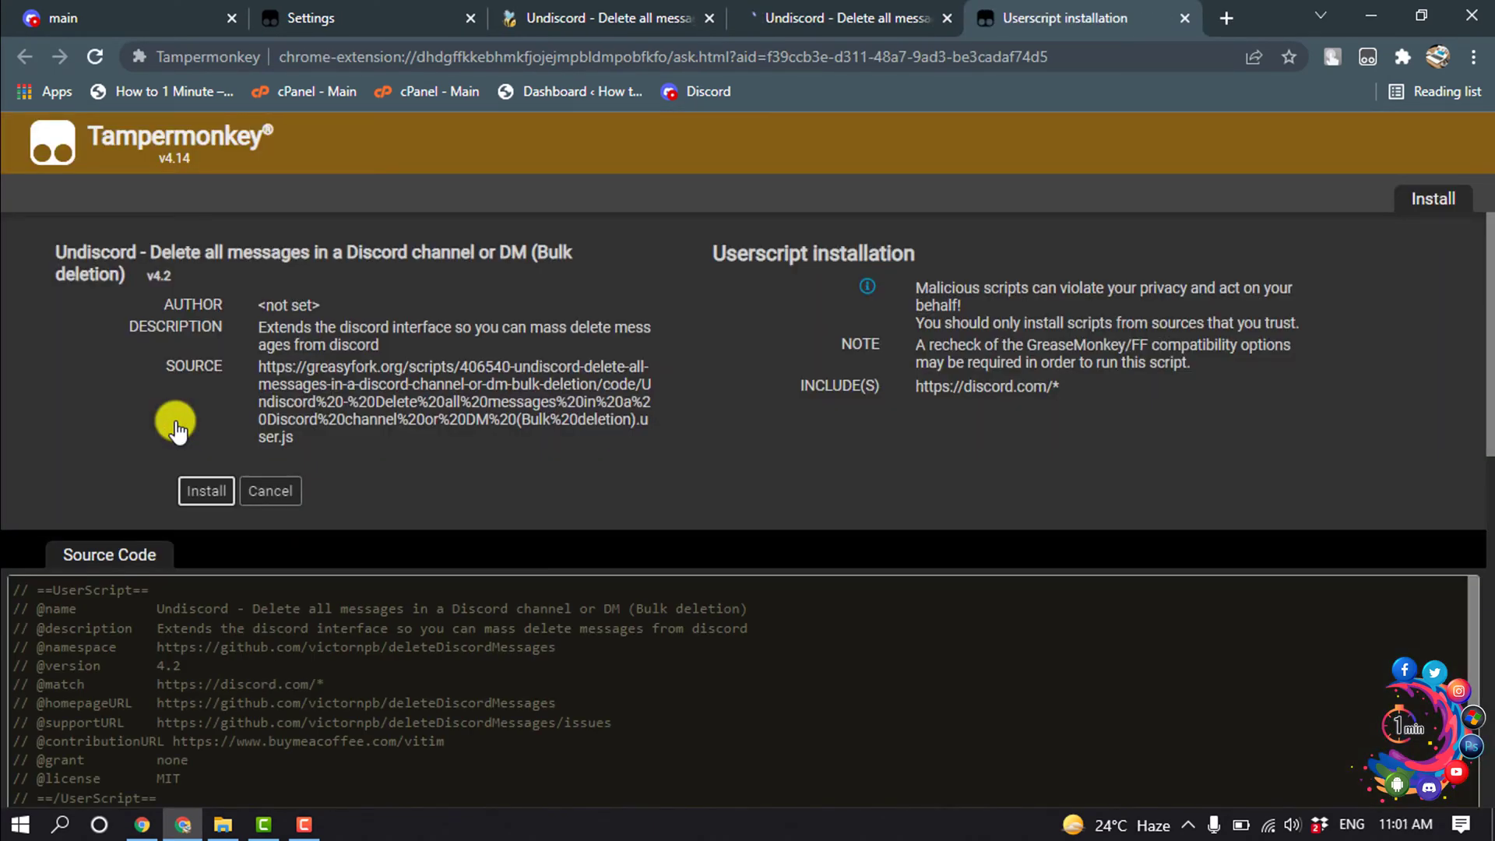
# Step: Install the Undiscord userscript in Tampermonkey, close its Greasy Fork page, and reload the Discord channel page
pyautogui.click(211, 489)
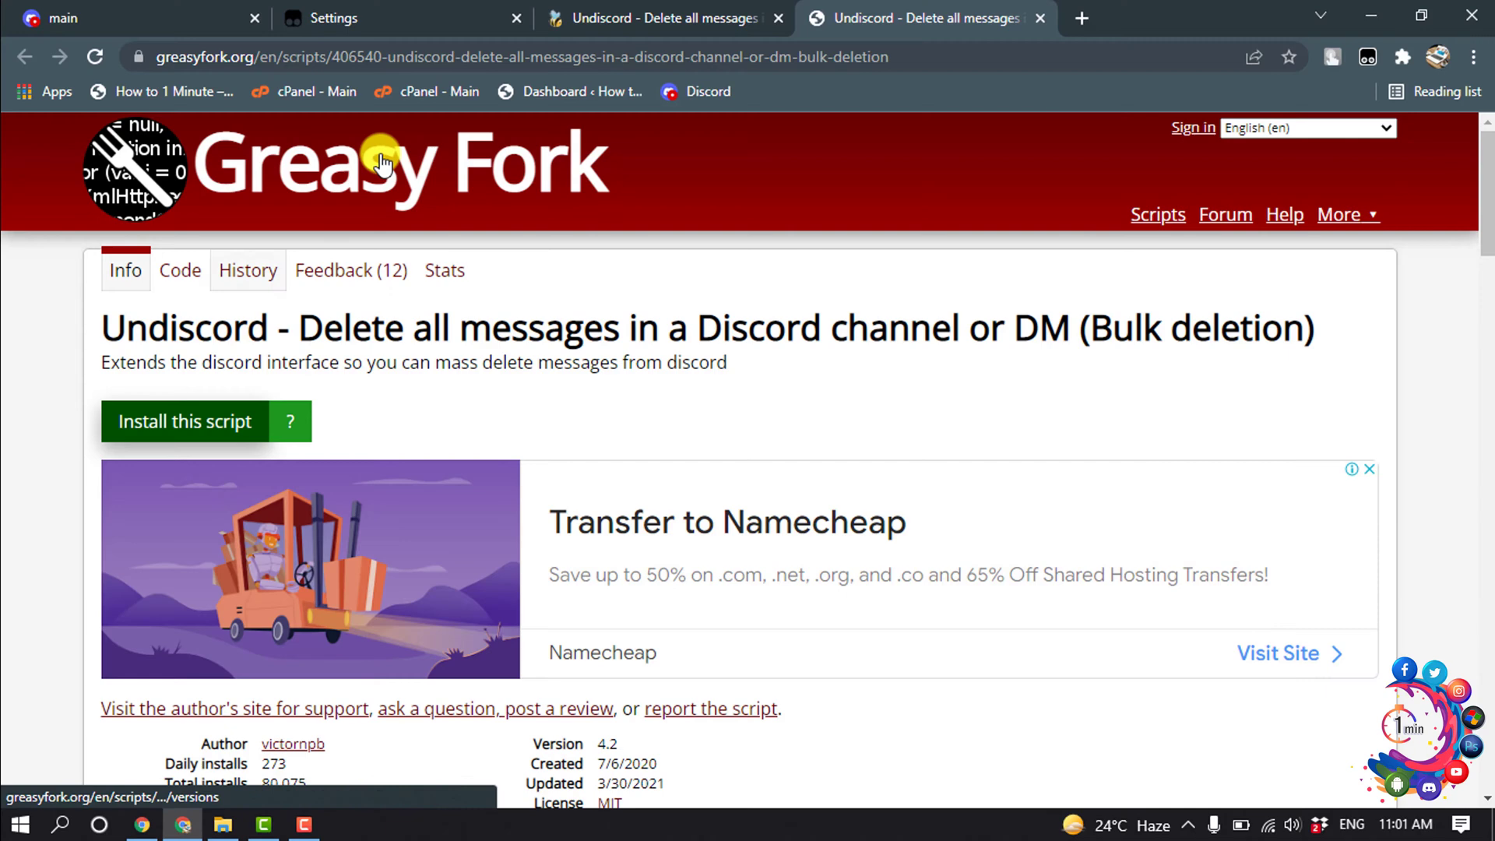
pyautogui.click(1038, 18)
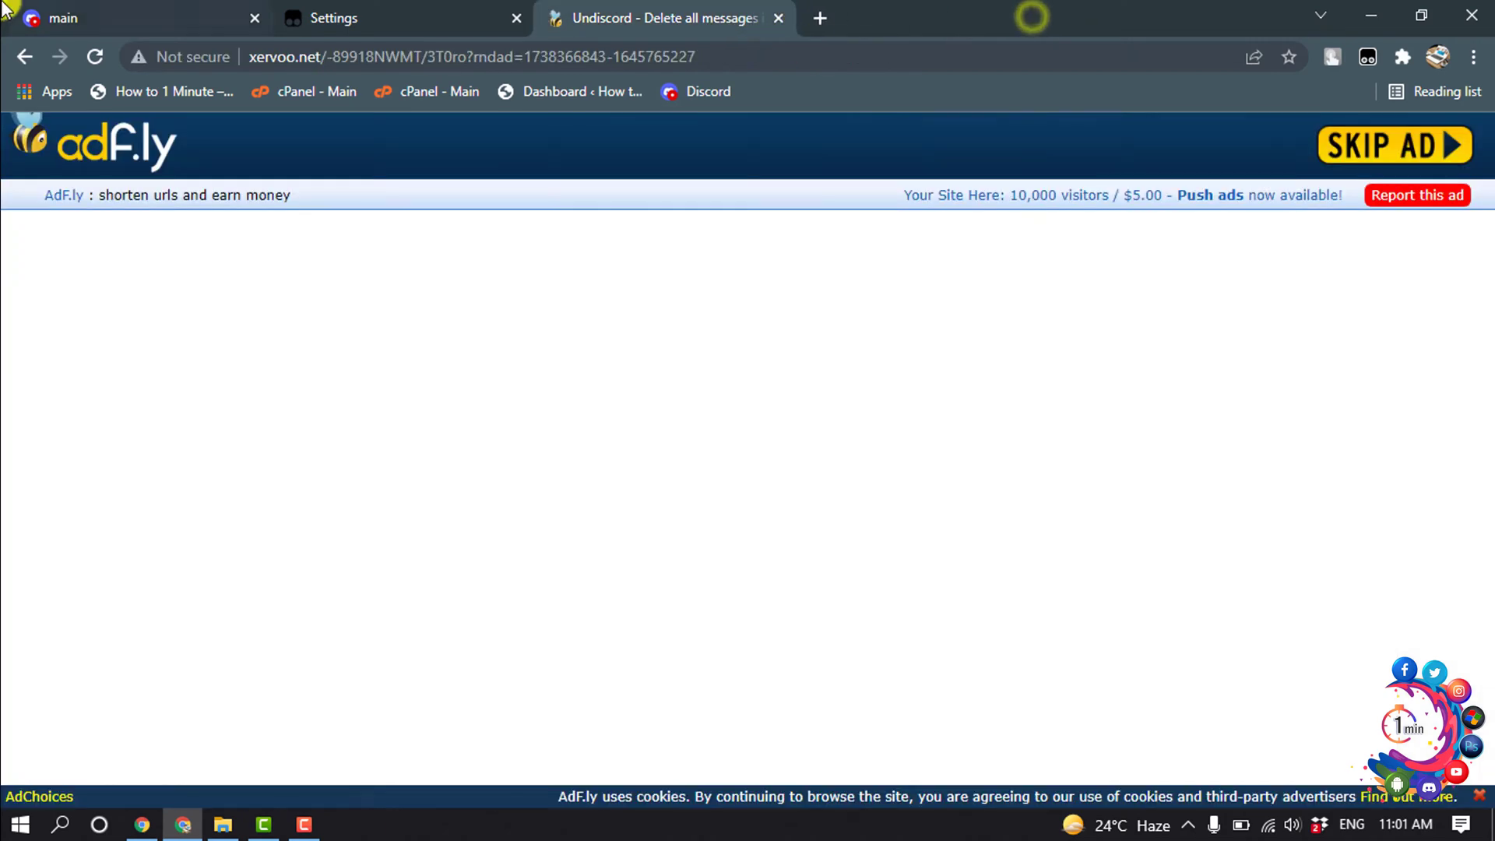
pyautogui.hotkey('ctrl', '1')
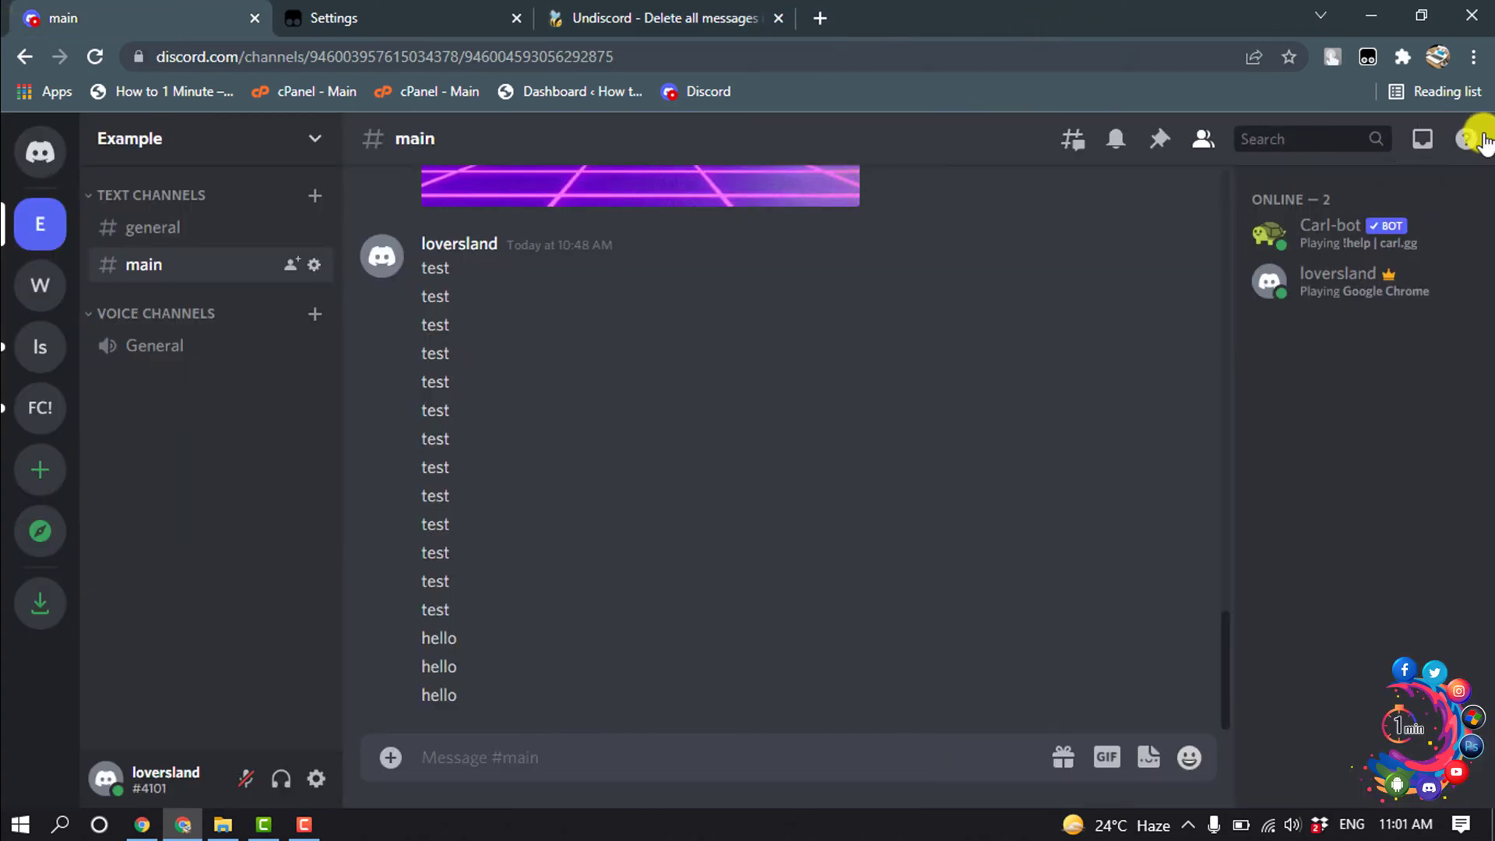
pyautogui.click(86, 55)
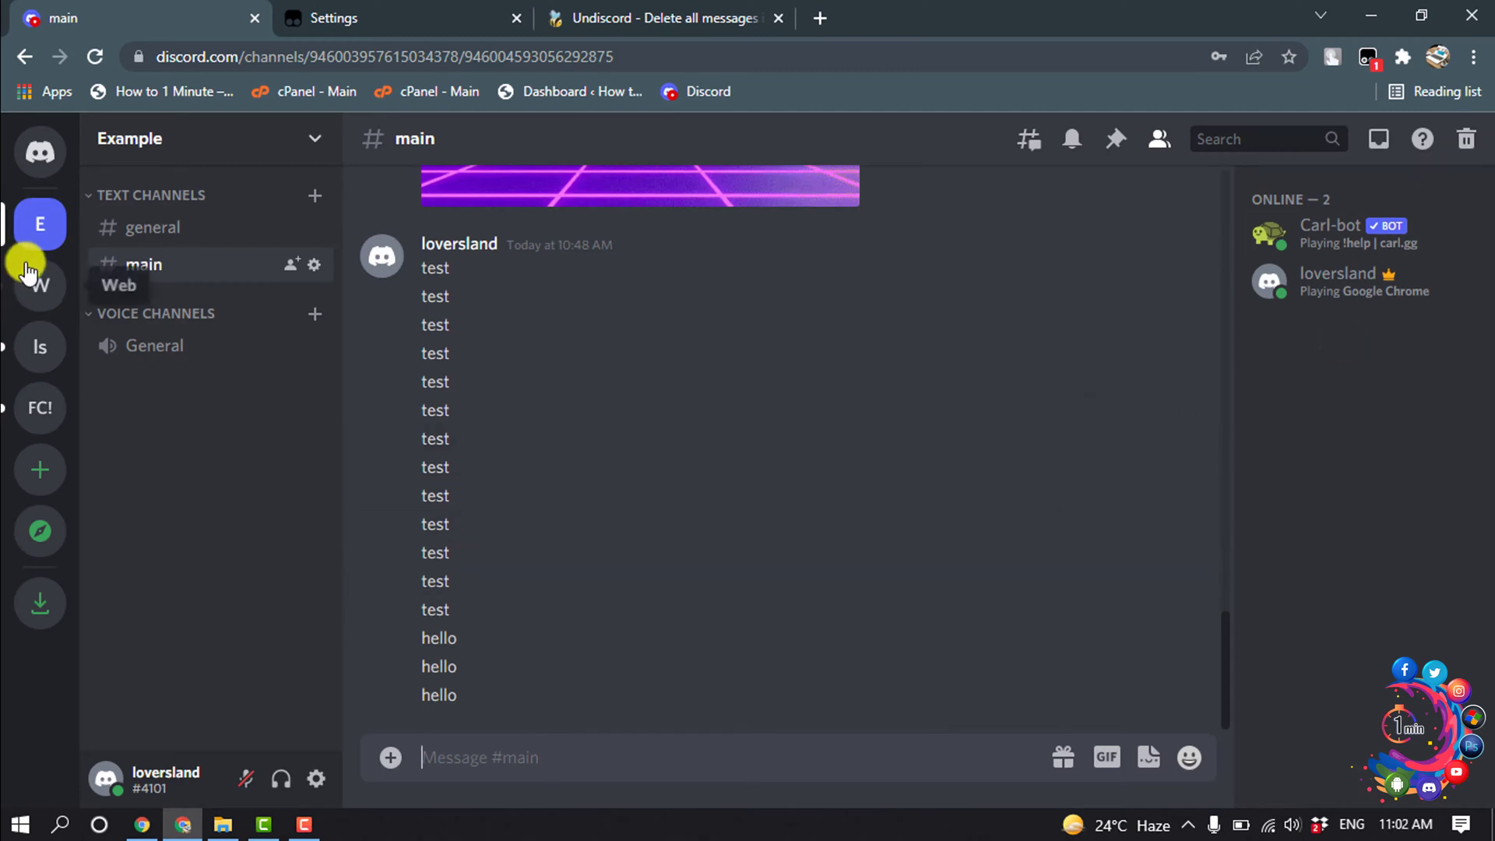
pyautogui.click(31, 224)
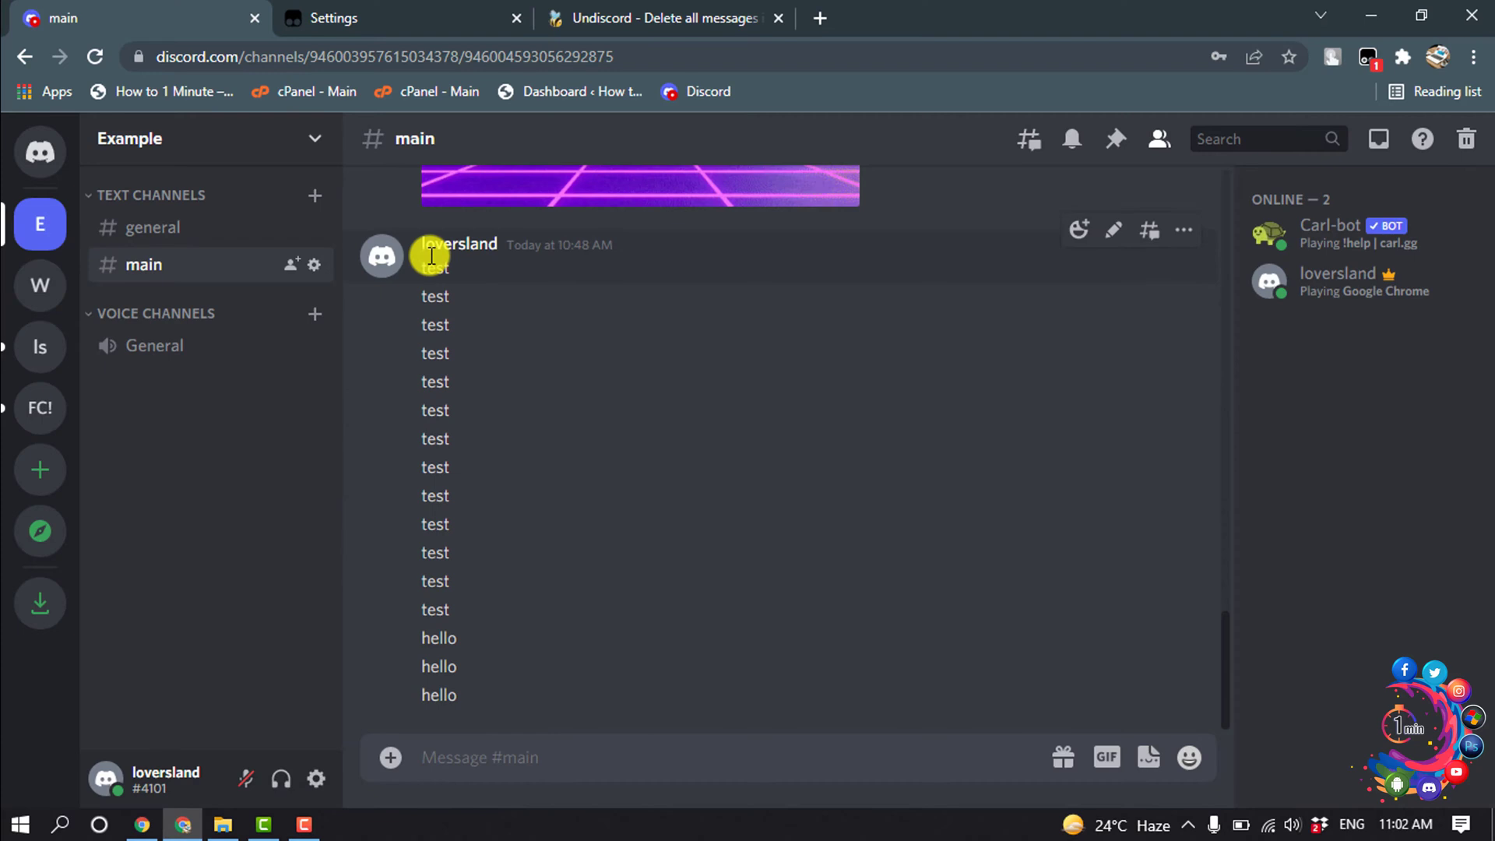
pyautogui.moveTo(432, 268); pyautogui.dragTo(466, 650)
pyautogui.click(548, 664)
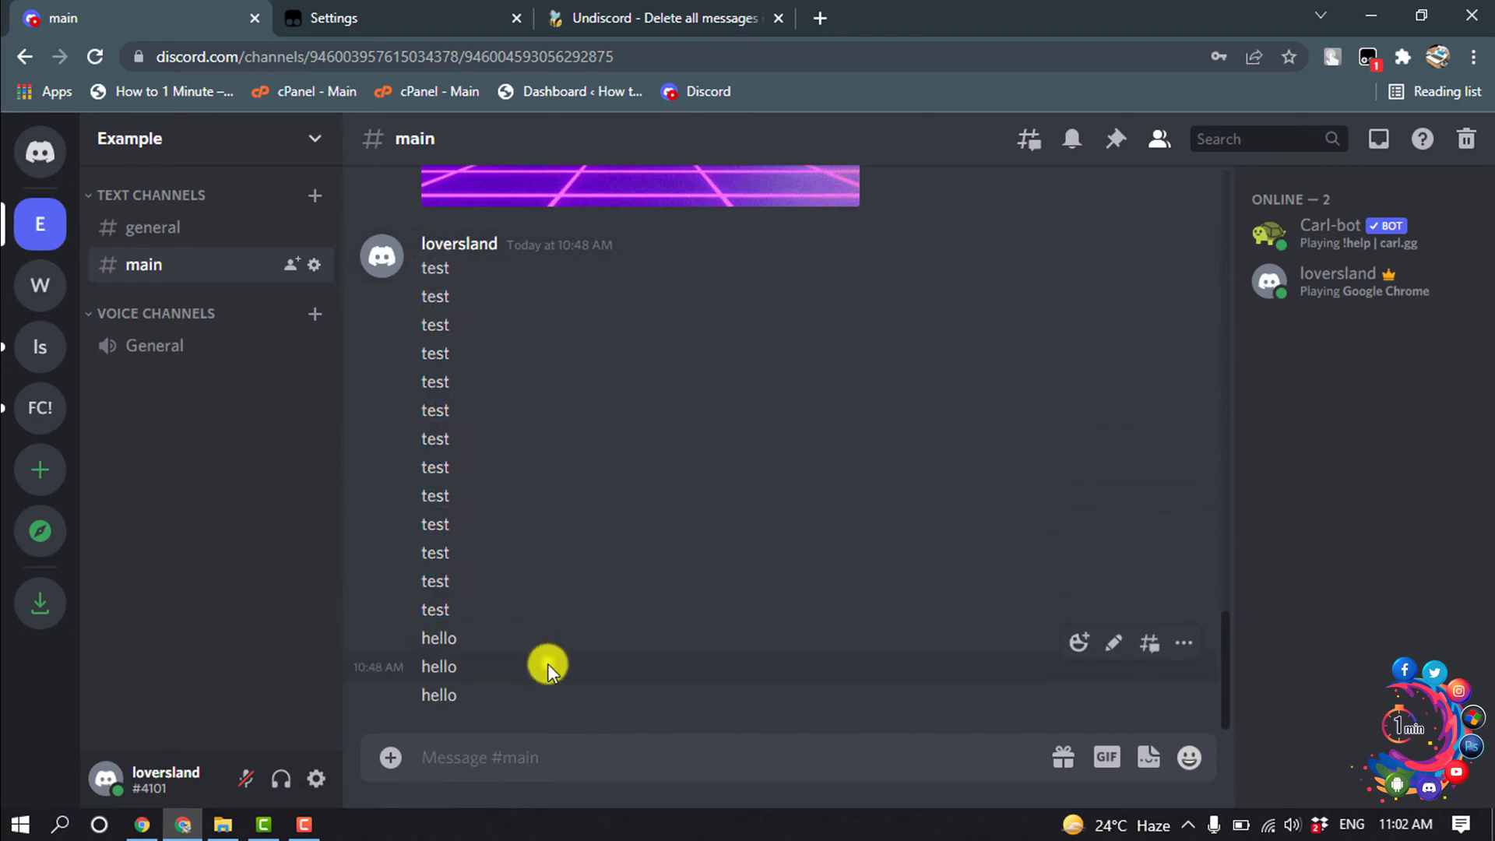
pyautogui.moveTo(440, 322); pyautogui.dragTo(517, 590)
pyautogui.click(517, 590)
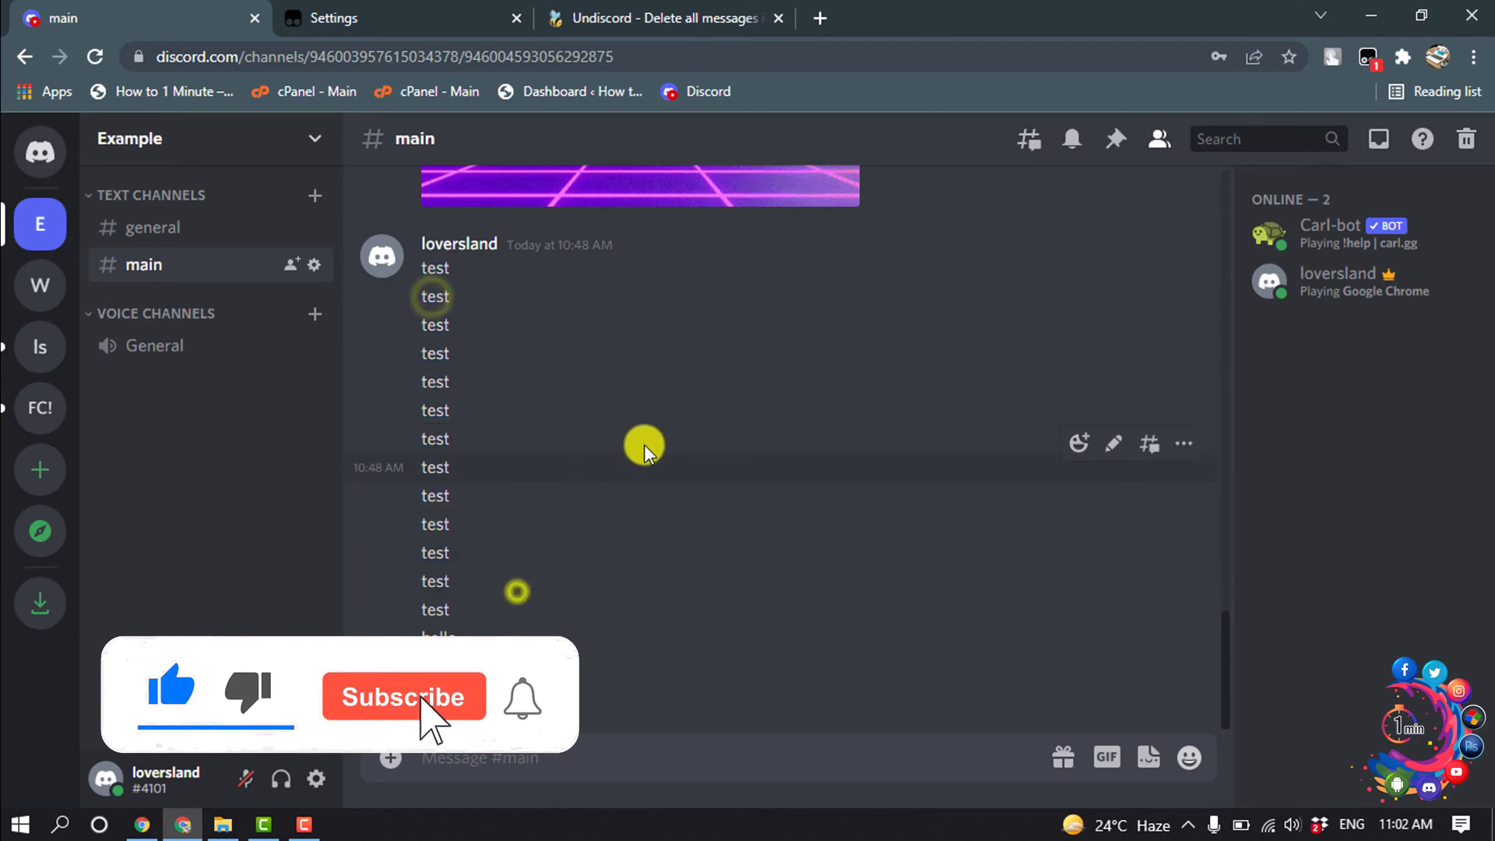
# Step: Open Undiscord's bulk delete window and fetch the authorization token, guild and channel IDs, and author ID into their fields
pyautogui.click(1462, 143)
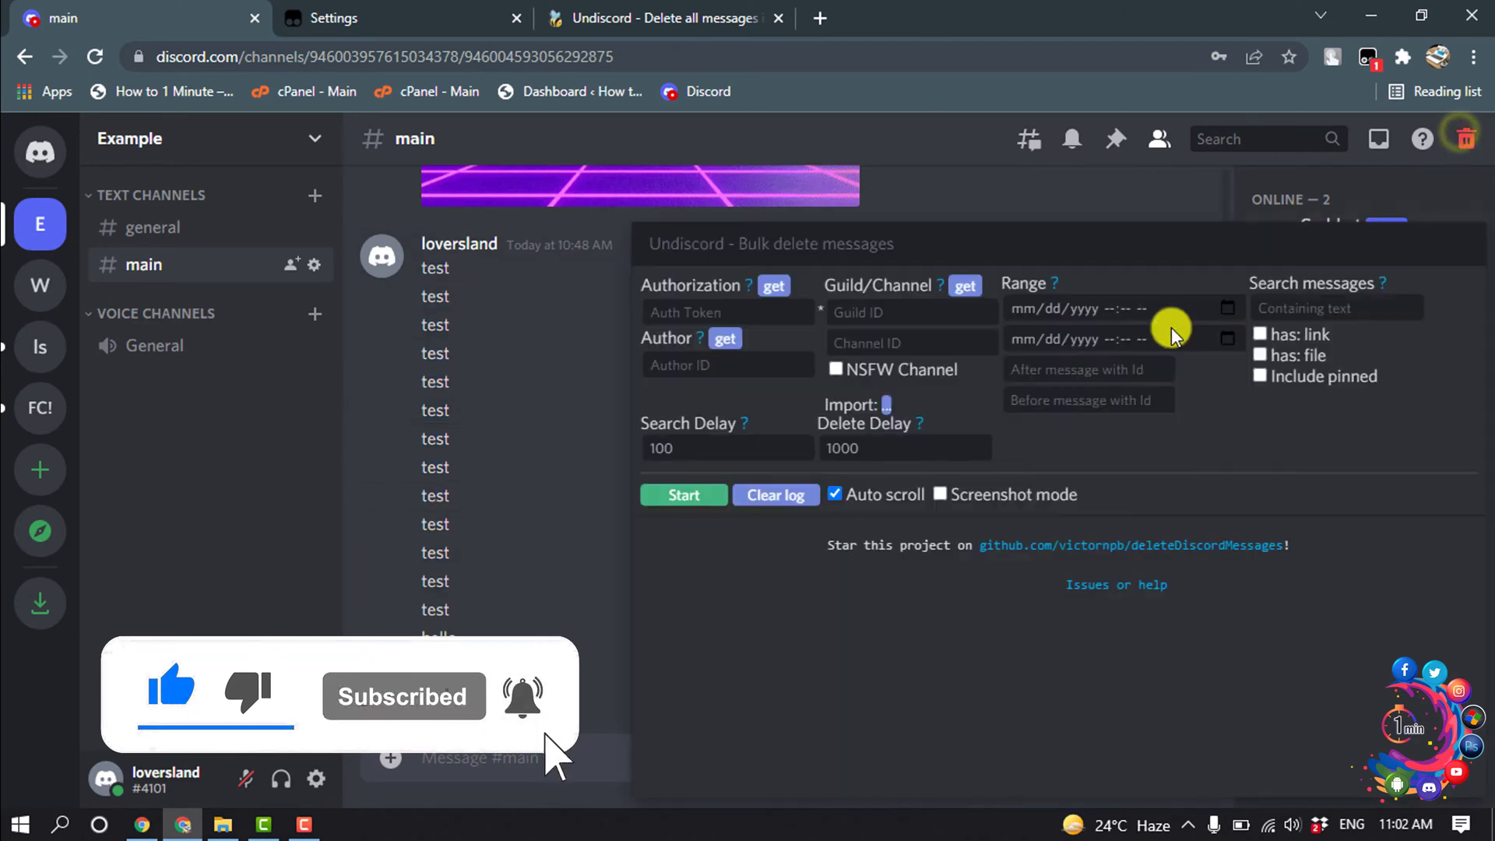
pyautogui.click(687, 307)
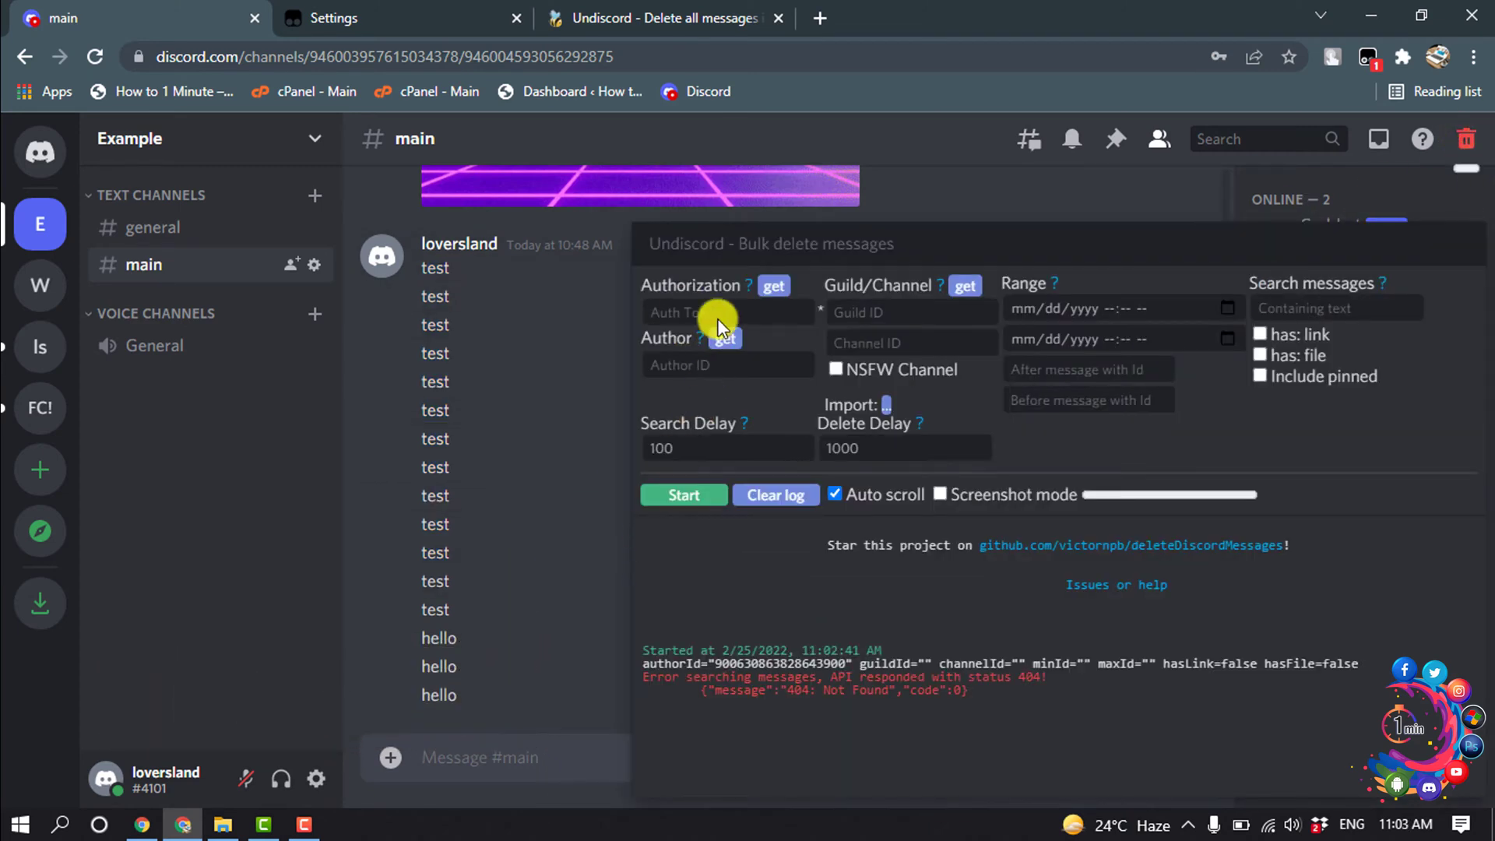
pyautogui.click(773, 288)
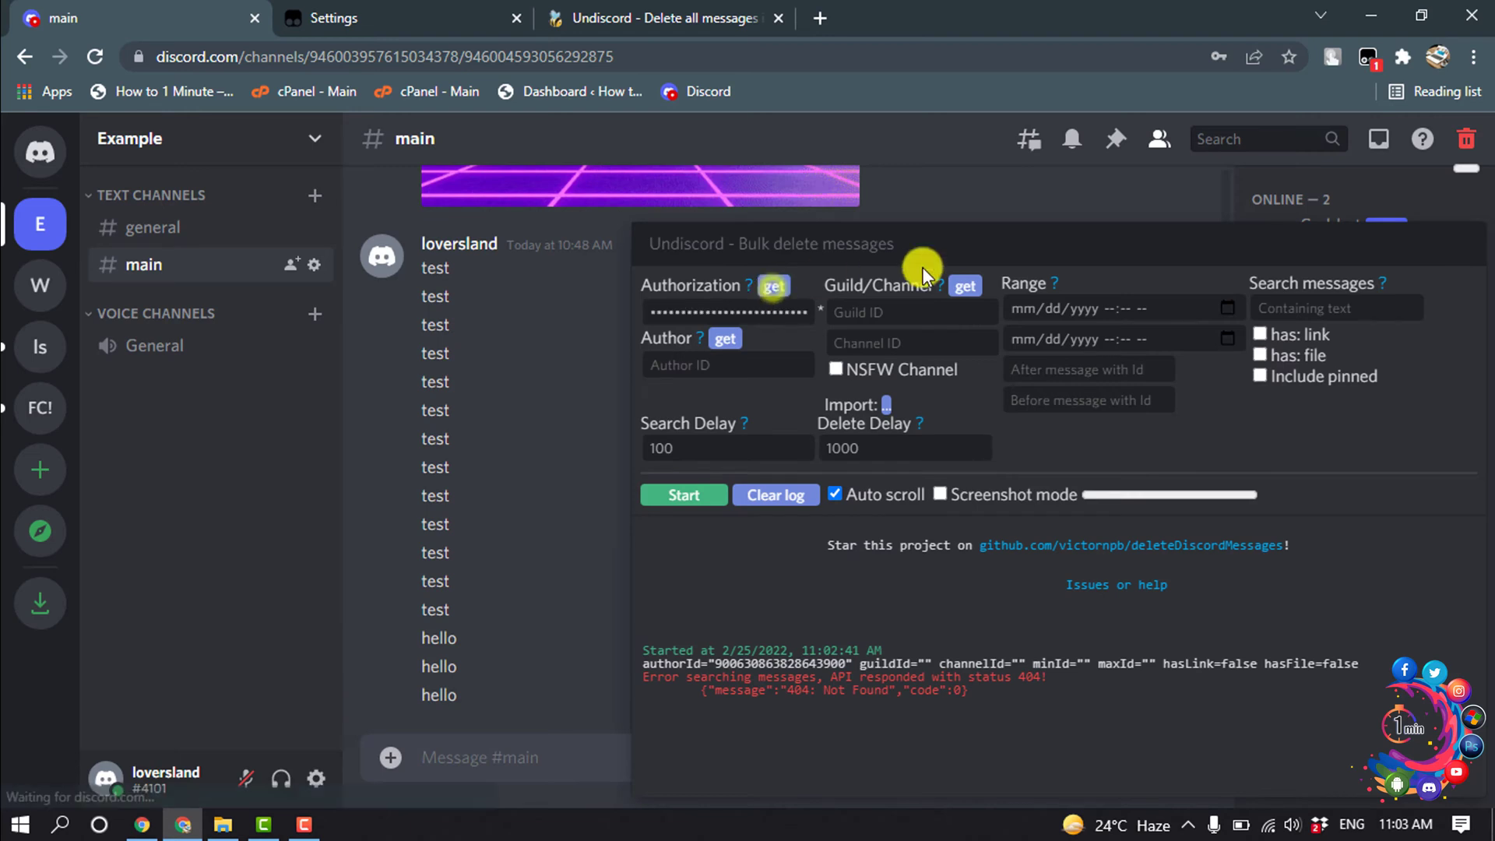
pyautogui.click(964, 287)
pyautogui.click(725, 343)
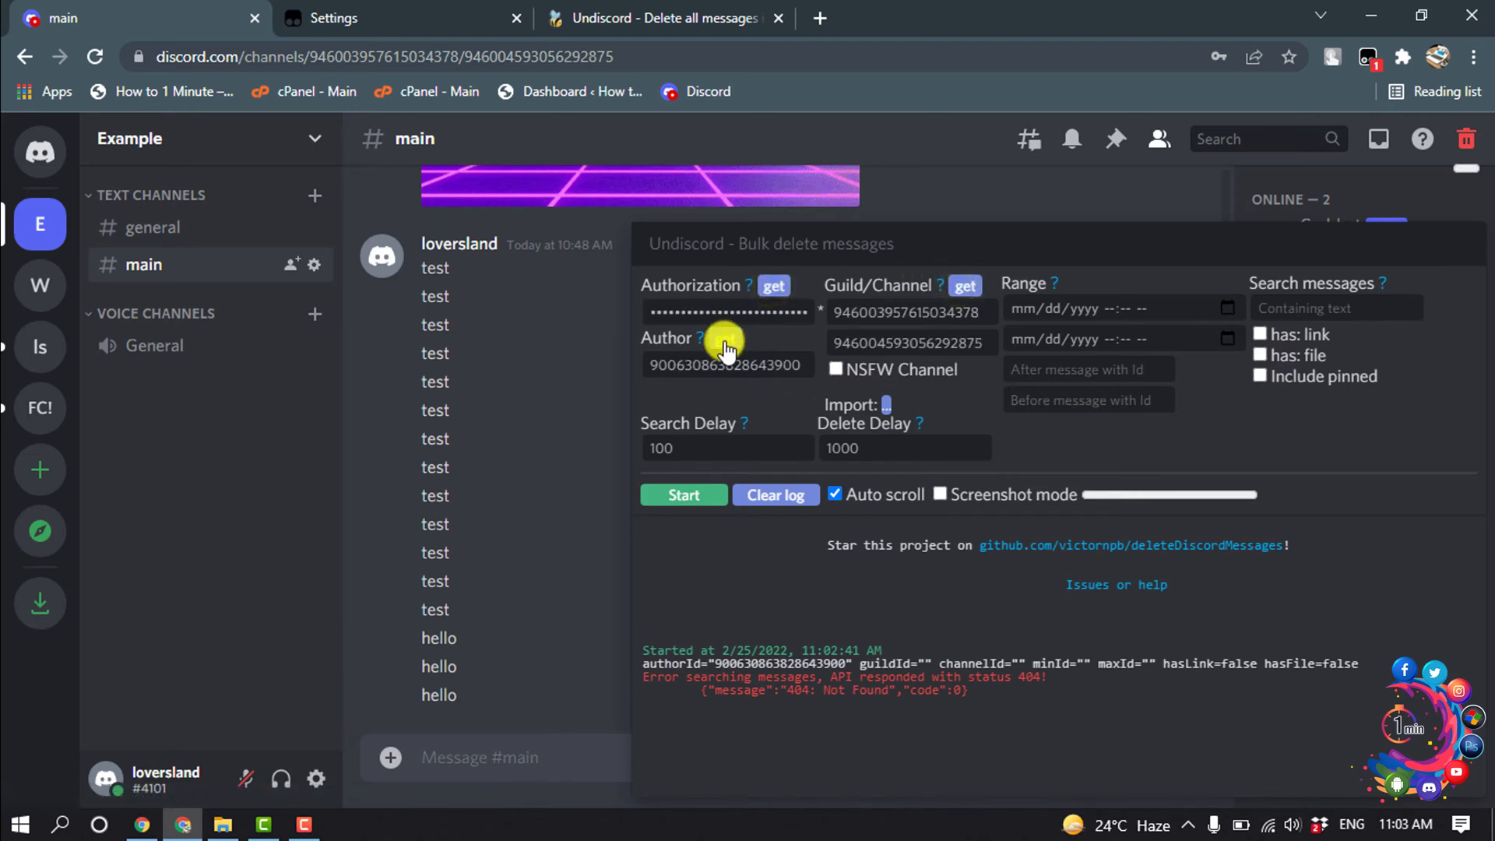
# Step: Run the bulk deletion of the author's messages in the main channel, confirm it, and close the Undiscord window
pyautogui.click(685, 496)
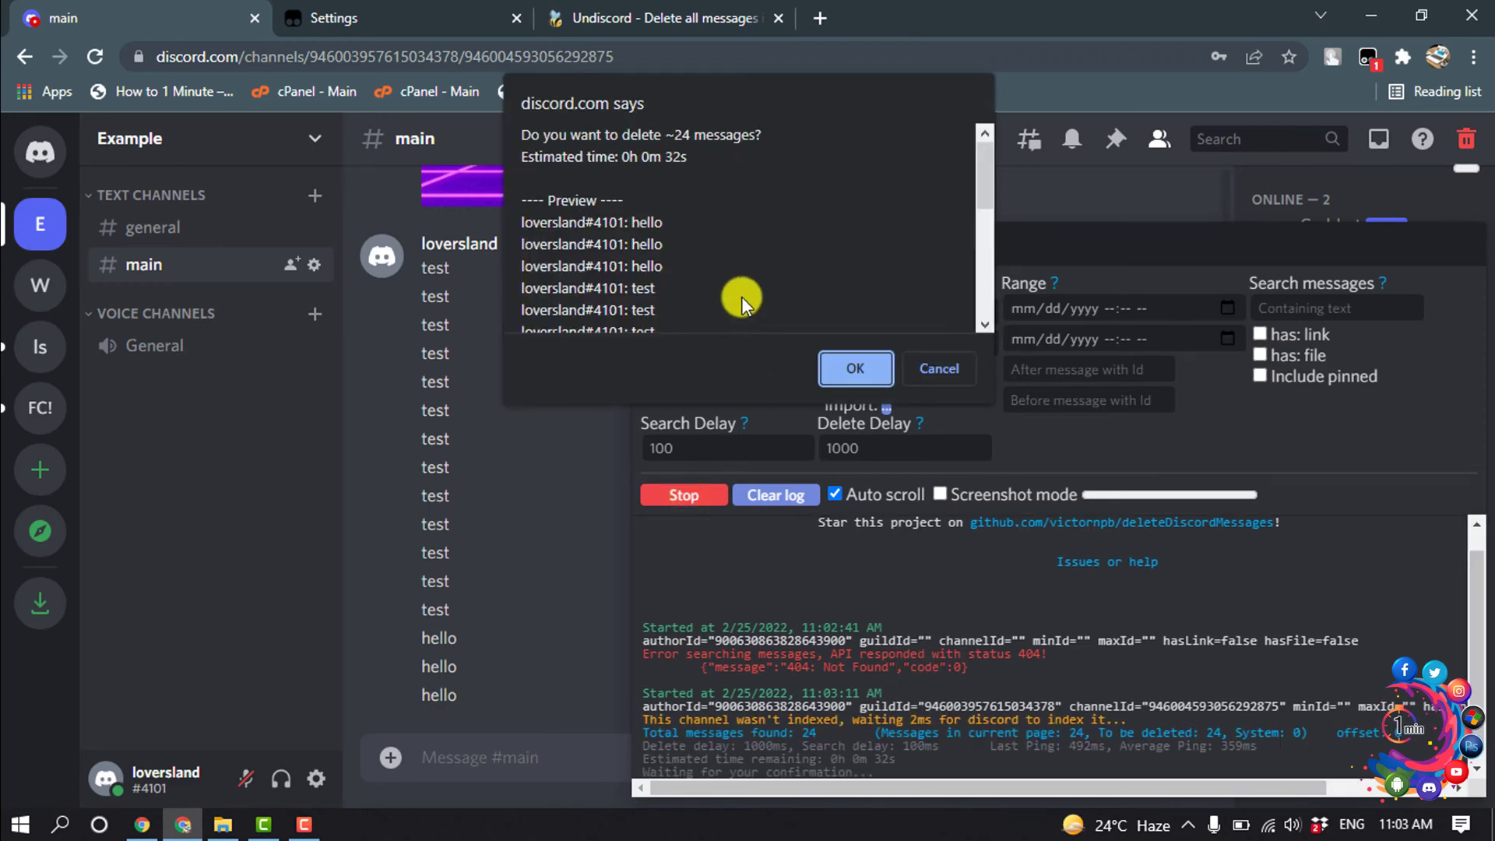
pyautogui.click(856, 369)
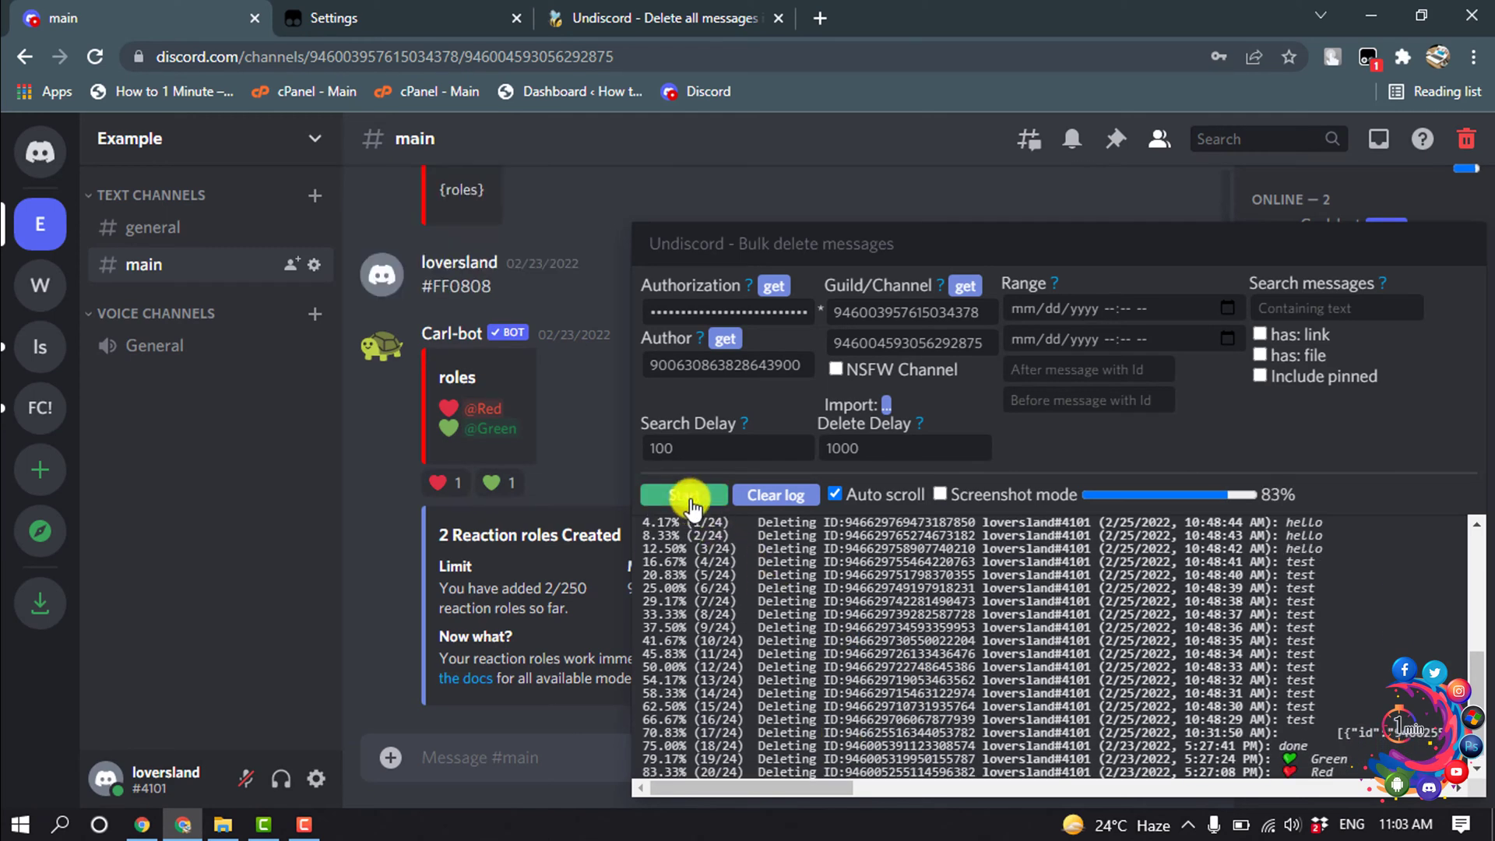
pyautogui.click(1466, 139)
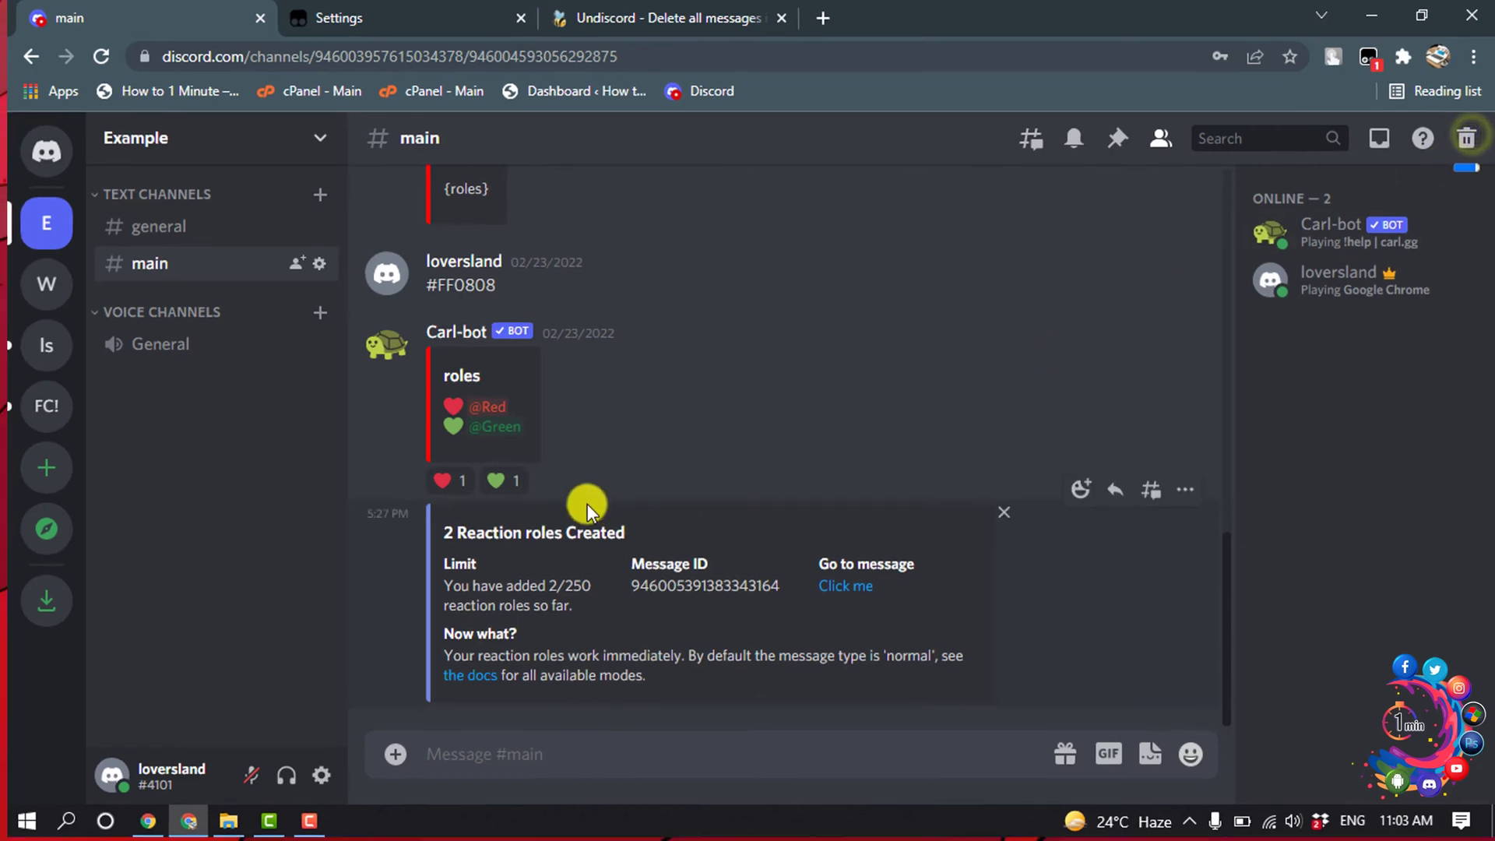